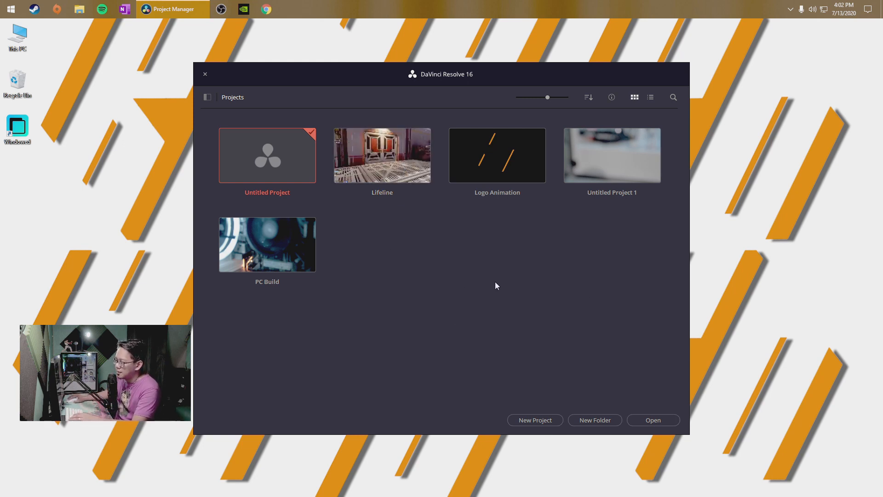
Step: Open Untitled Project on the Media page and browse the HDD 2TB (D:) and HDD 1TB (E:) drives
double_click(262, 163)
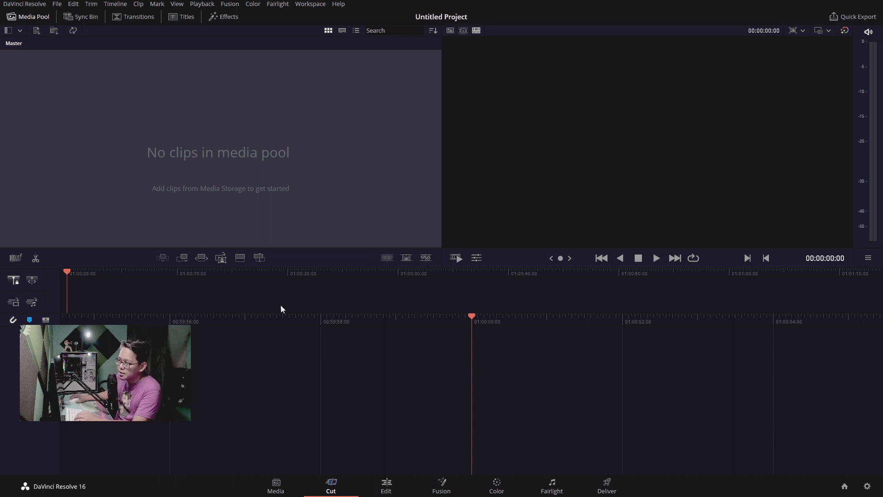
click(275, 485)
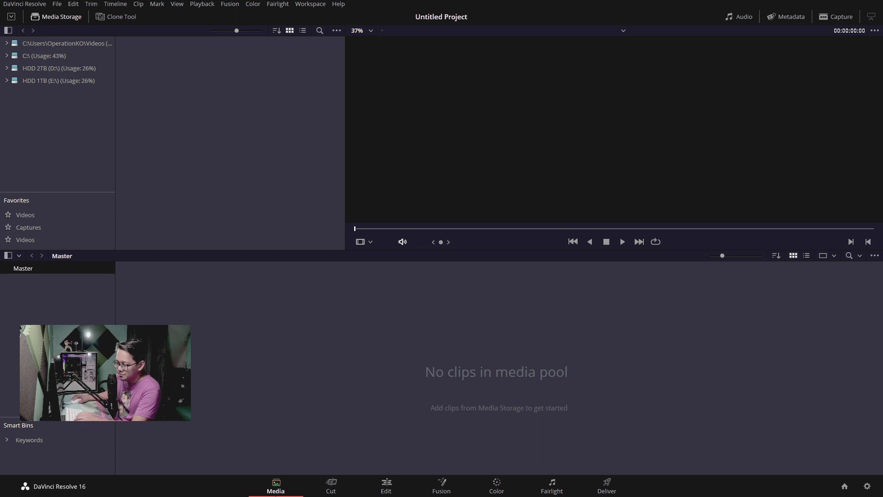
click(34, 64)
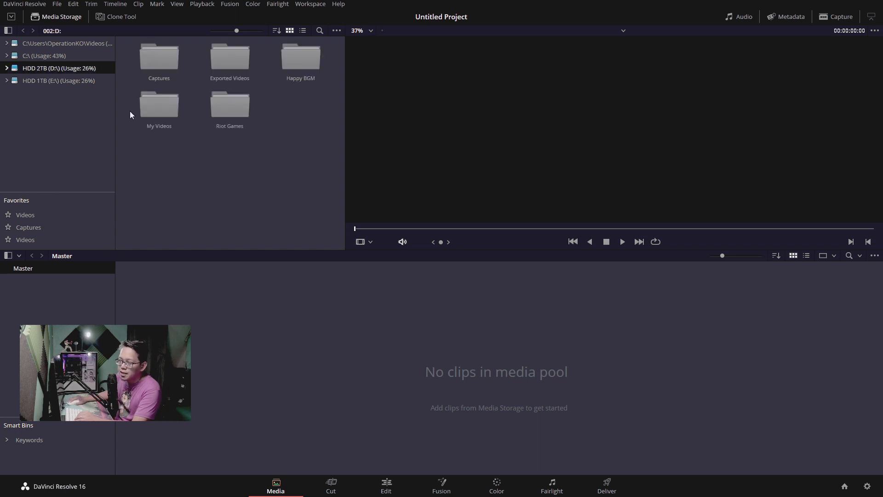
click(70, 80)
click(84, 68)
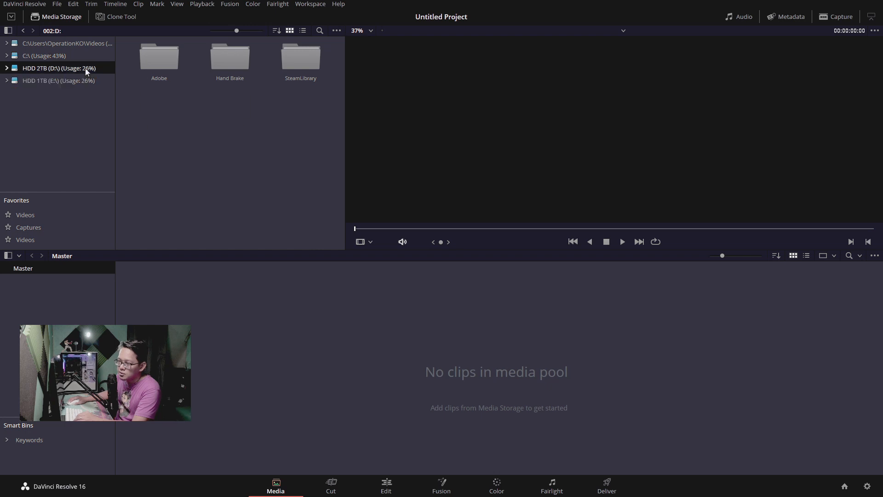
Step: Switch to File Explorer and open the Pictures folder to find the logo images
key(super)
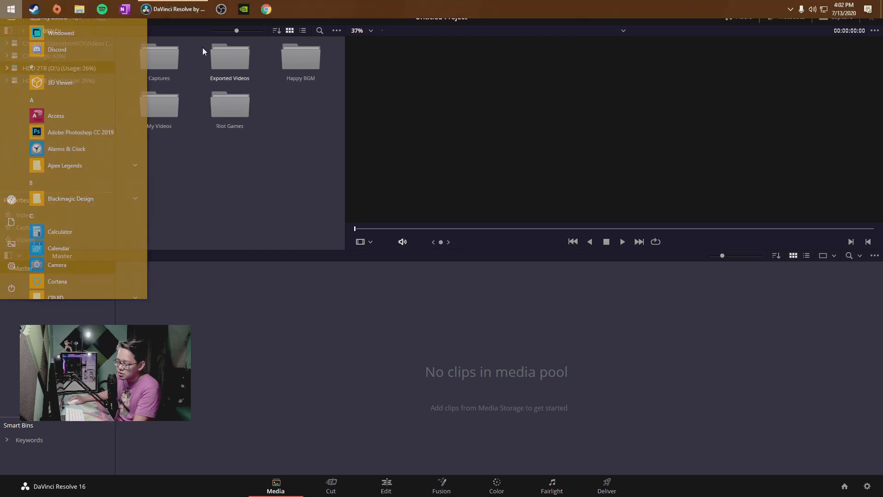
key(super+e)
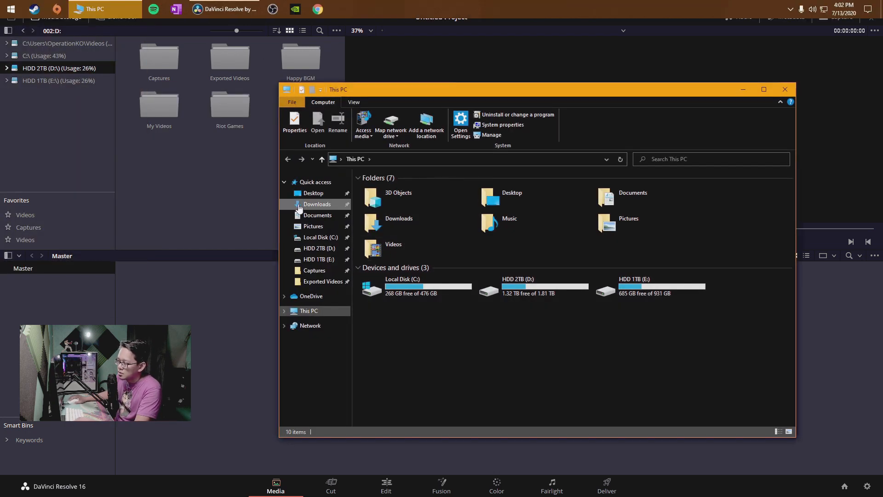
click(314, 215)
click(318, 226)
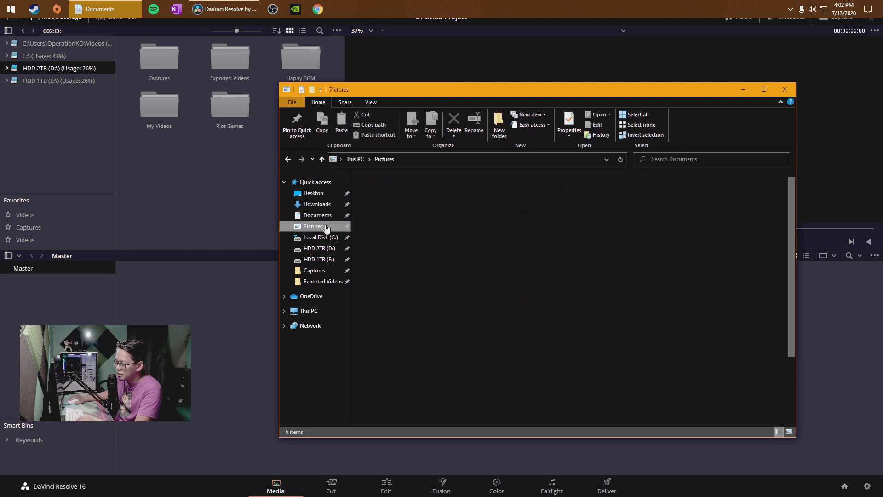
scroll(689, 340, down, 2)
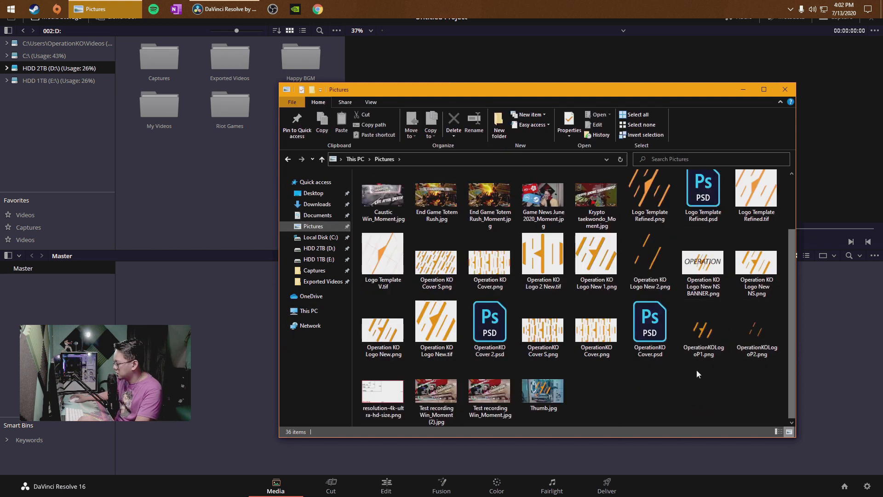
Step: Import OperationKOLogoP1.png and OperationKOLogoP2.png from the Pictures folder into the media pool and close File Explorer
click(704, 338)
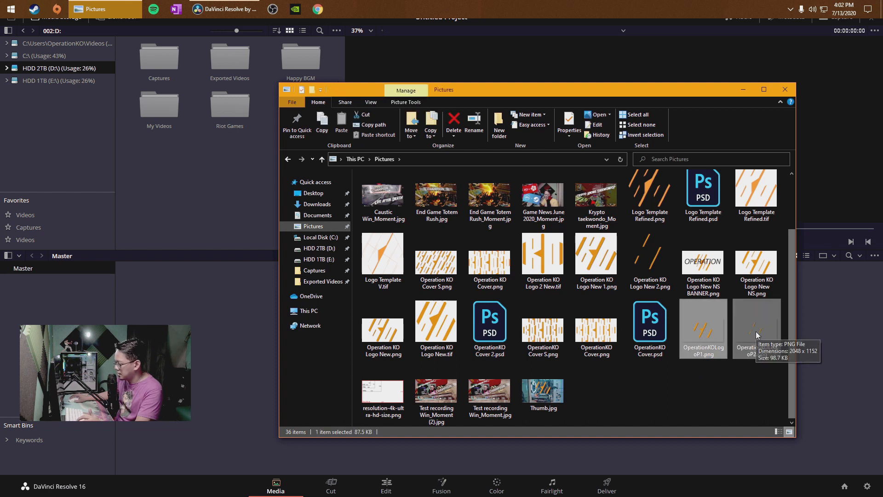
click(759, 331)
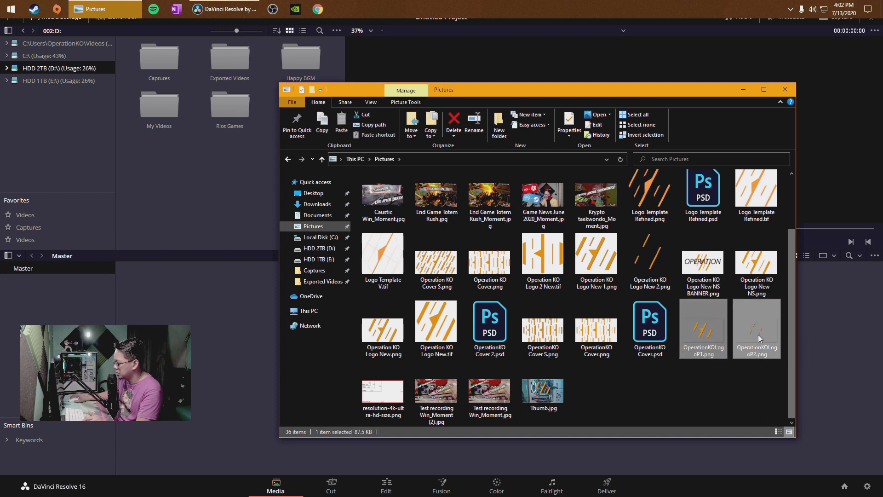
click(702, 379)
drag(707, 332, 205, 330)
drag(759, 337, 231, 325)
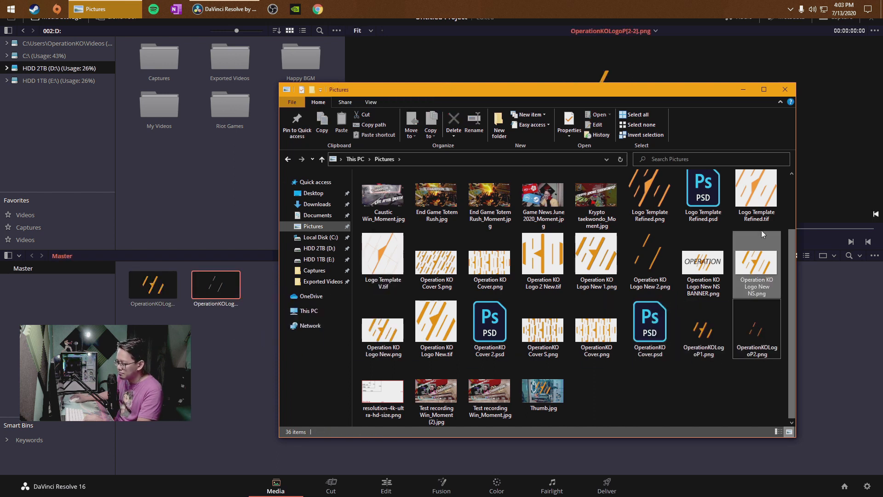
click(787, 92)
click(341, 373)
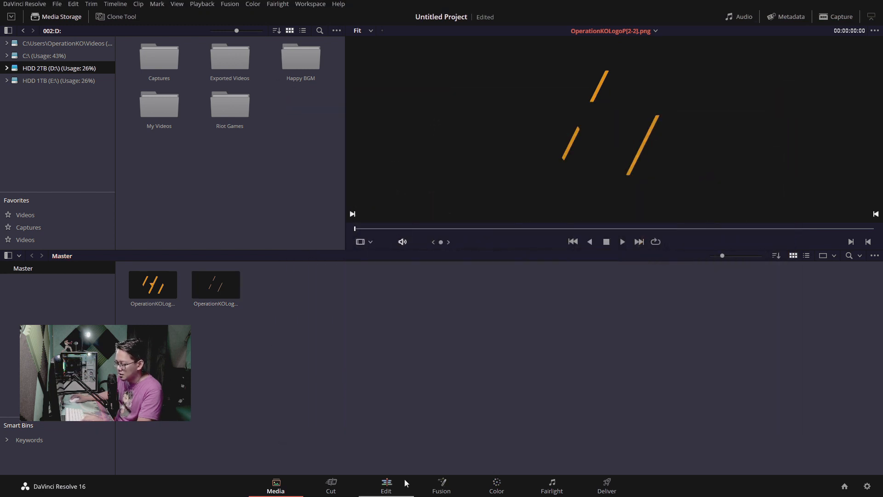
Step: Import BG White.png from the Pictures folder in File Explorer into the media pool, closing File Explorer when finished
key(super)
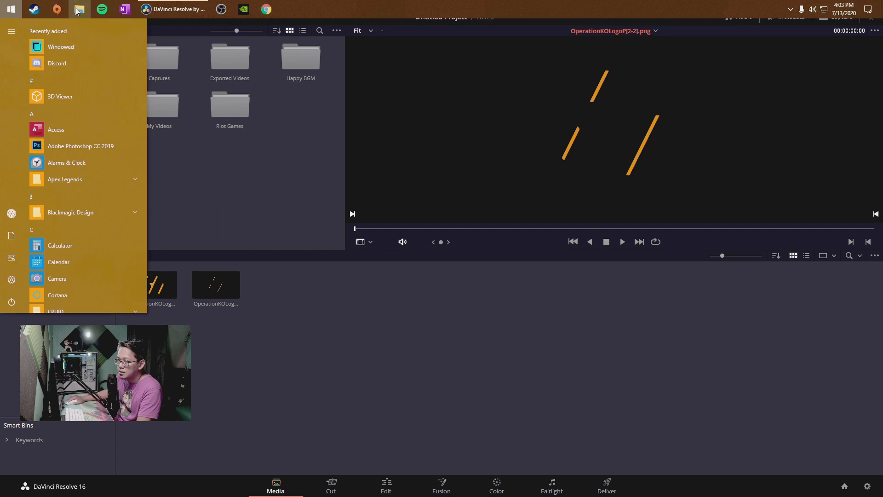
click(79, 10)
click(433, 281)
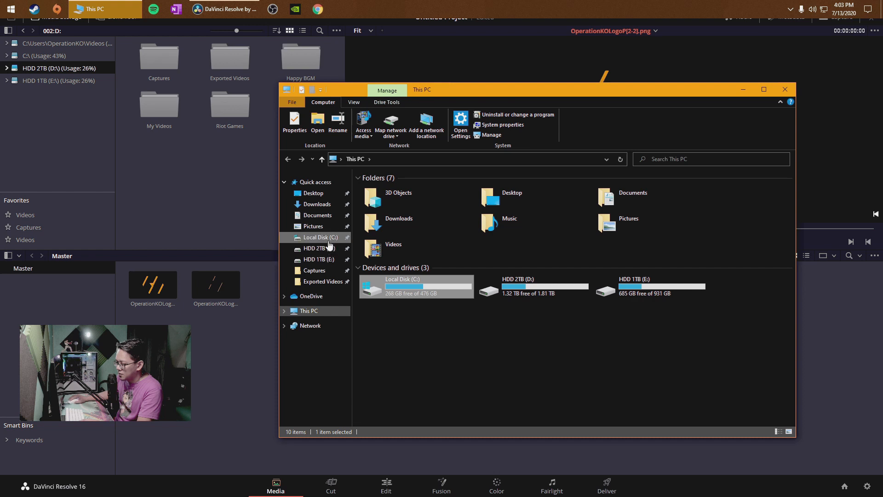
click(322, 226)
drag(755, 204, 230, 363)
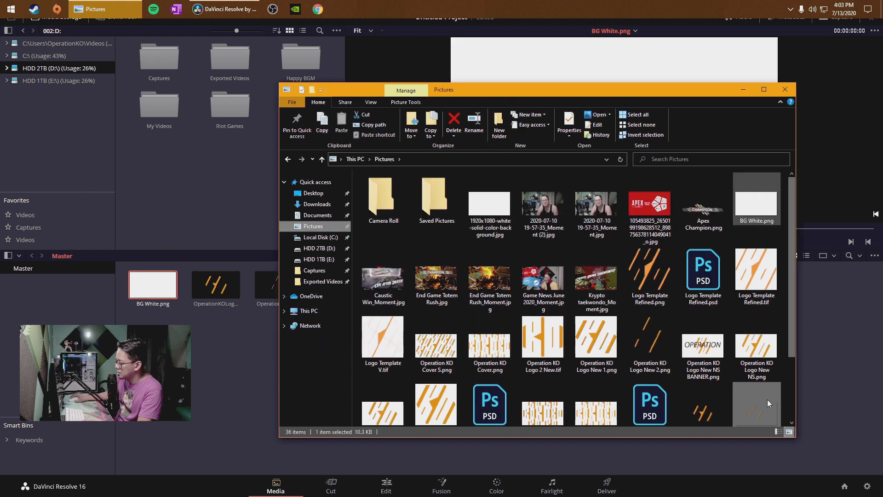
click(784, 90)
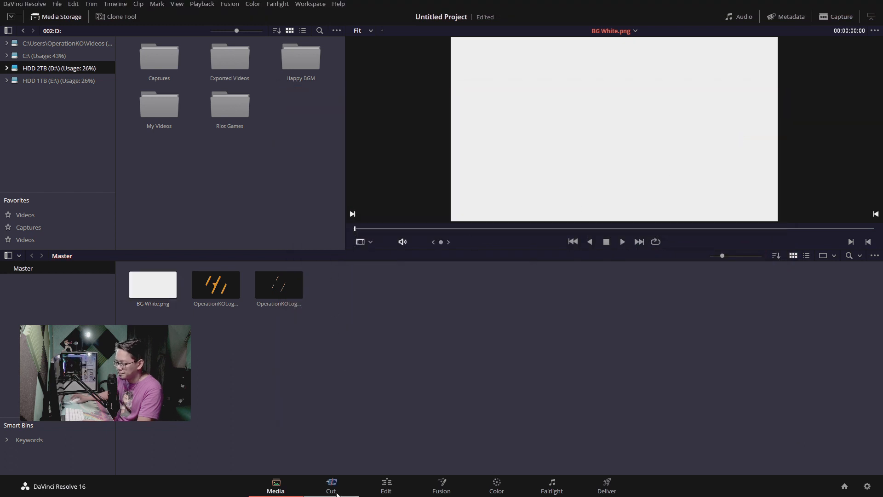
Step: Place BG White.png on Video 1 at the start of a new timeline on the Edit page and enlarge the video track area
click(395, 488)
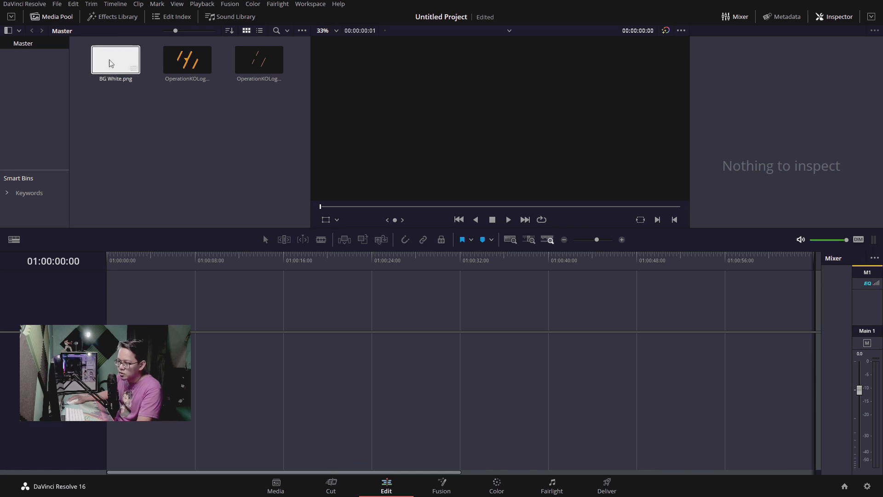
drag(115, 59, 123, 343)
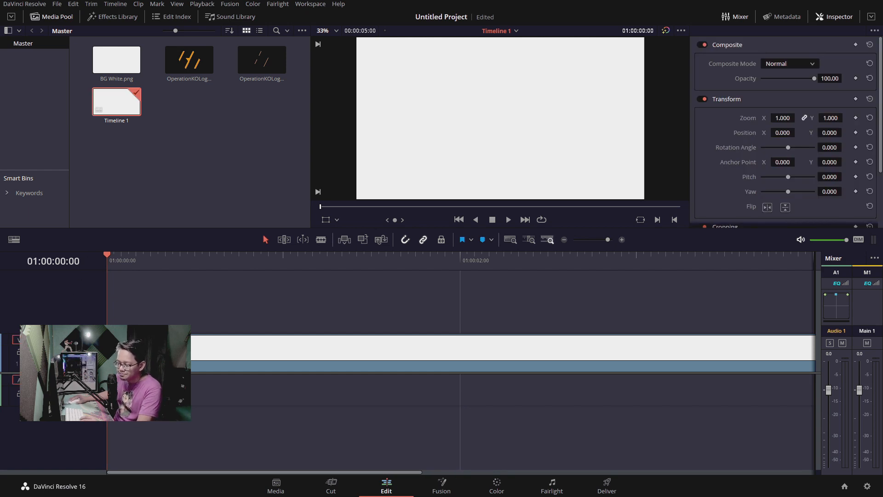
drag(138, 373, 138, 423)
click(137, 259)
click(112, 258)
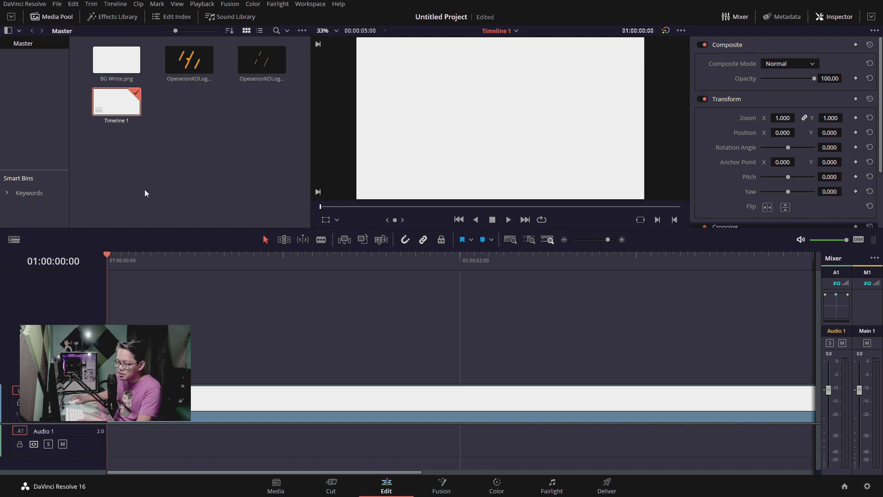
Step: Place OperationKOLogoP2.png on Video 2 above the white background, starting at the beginning of the timeline
click(189, 64)
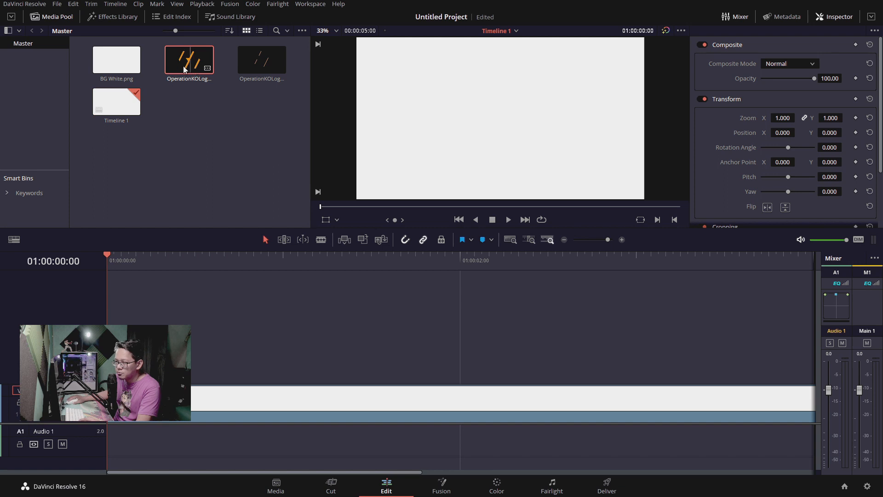
drag(189, 64, 131, 363)
click(129, 256)
click(160, 260)
click(135, 262)
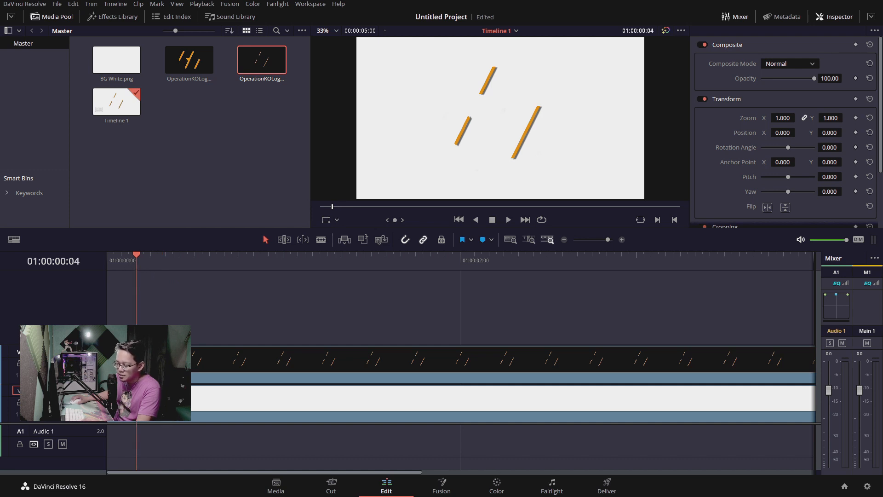
Step: Turn the white background on Video 1 off and back on to compare the thin logo stripes with and without it
click(49, 402)
click(48, 403)
click(49, 403)
click(262, 258)
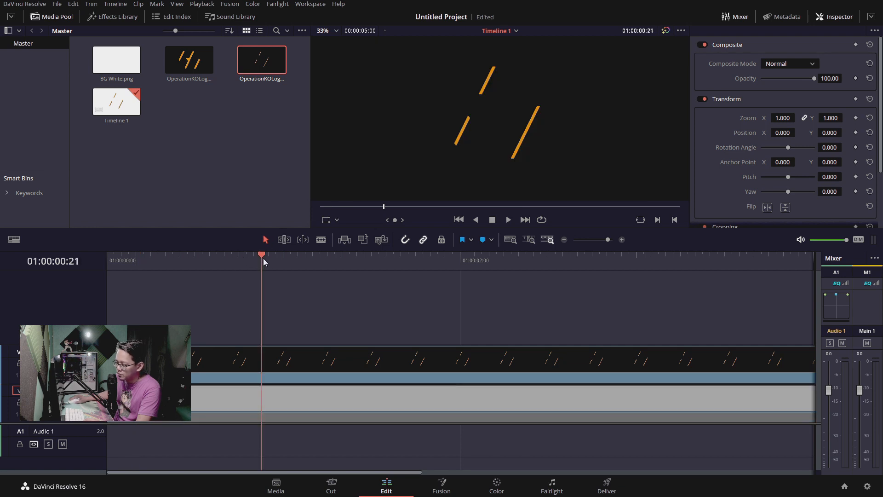
click(154, 399)
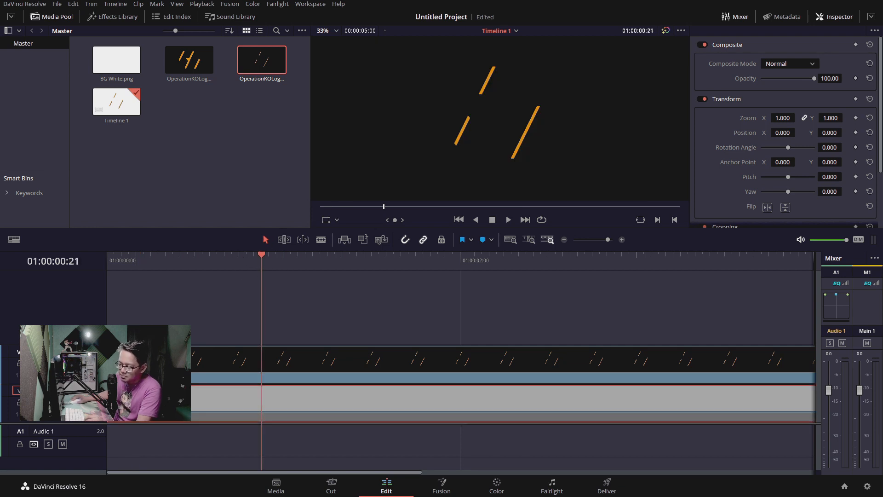
key(d)
key(d)
key(d)
key(d)
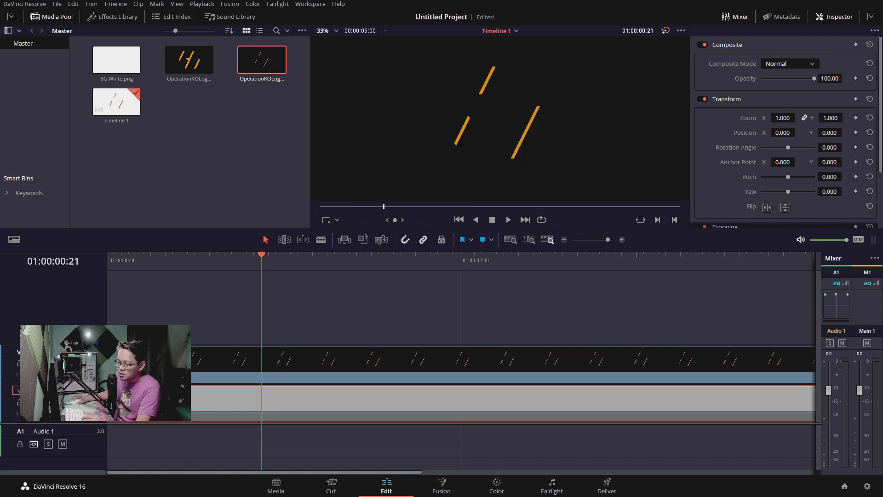
key(d)
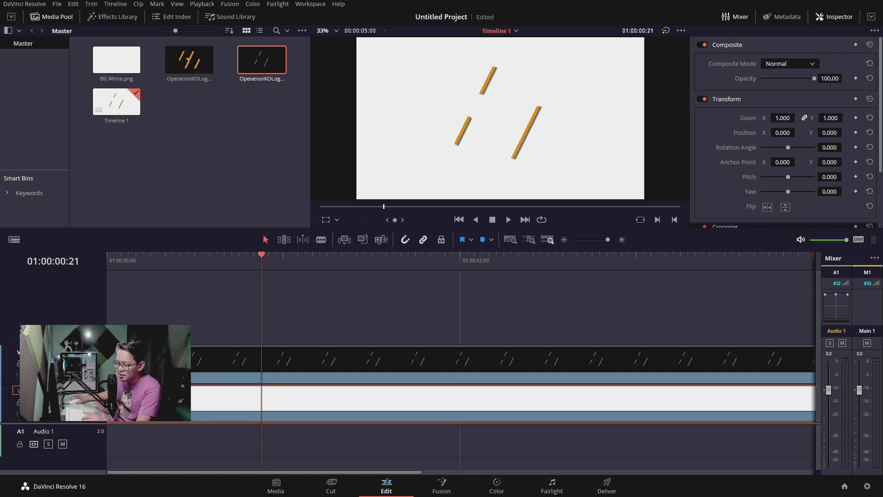
Step: Place OperationKOLogoP1.png on Video 3 at the timeline start and return the playhead to 01:00:00:00
drag(198, 258, 193, 257)
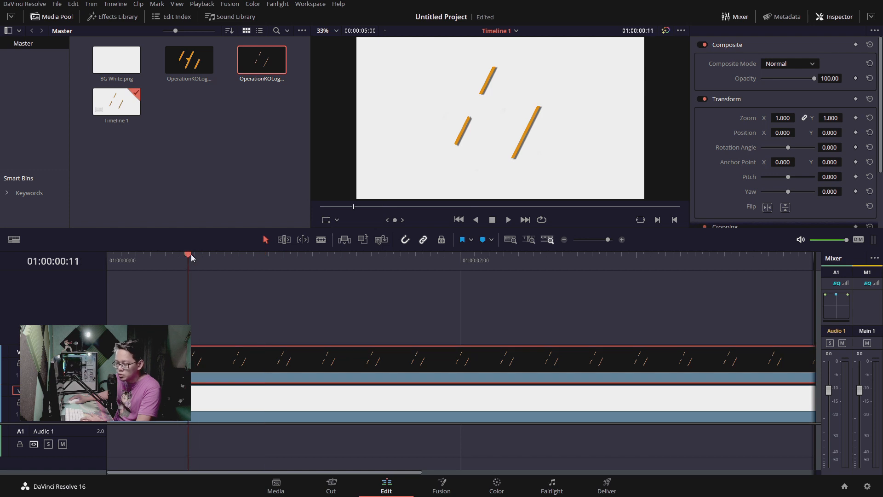
click(172, 399)
click(171, 364)
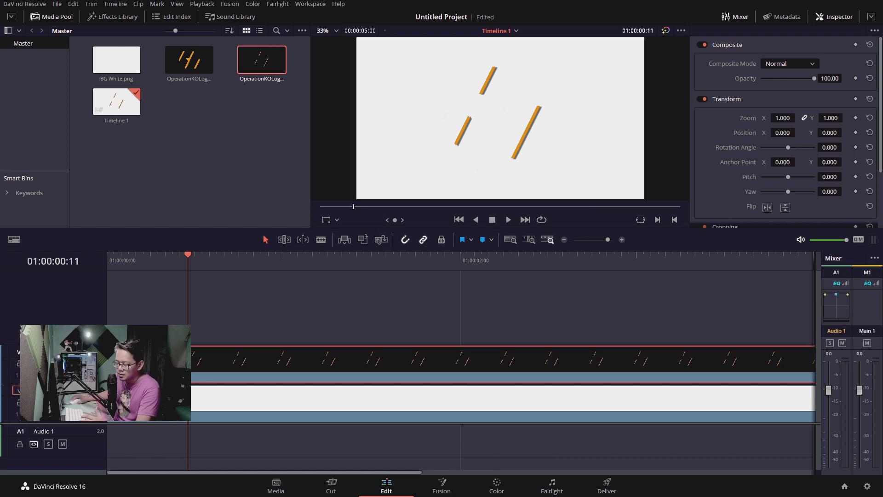
click(229, 130)
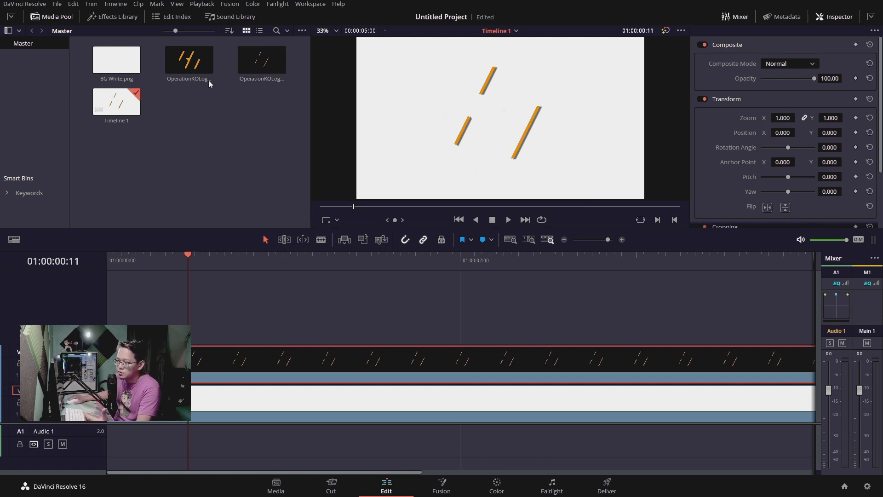
drag(190, 65, 117, 321)
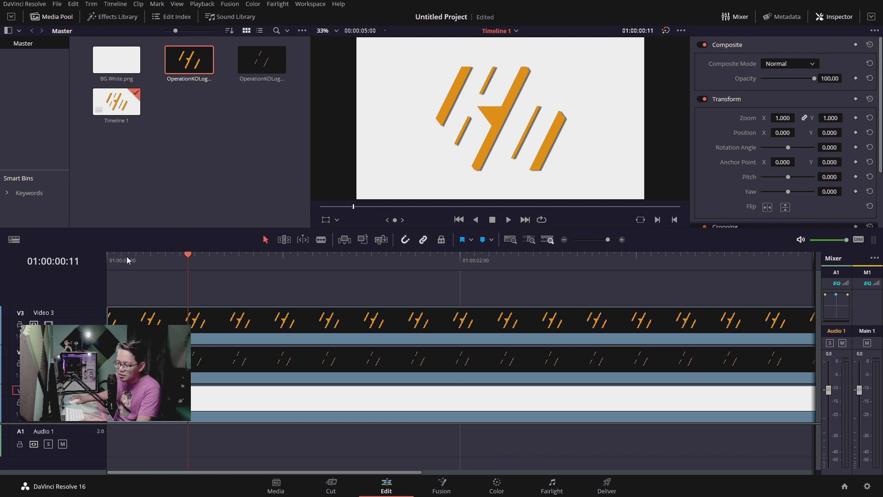
drag(131, 257, 107, 261)
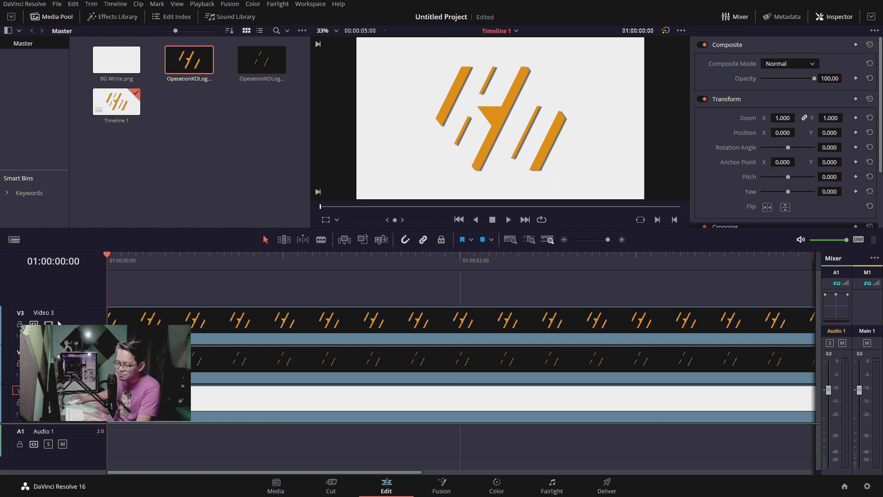
Step: Toggle the Video 2 and Video 3 tracks off and on to inspect each logo part separately
click(49, 363)
click(49, 363)
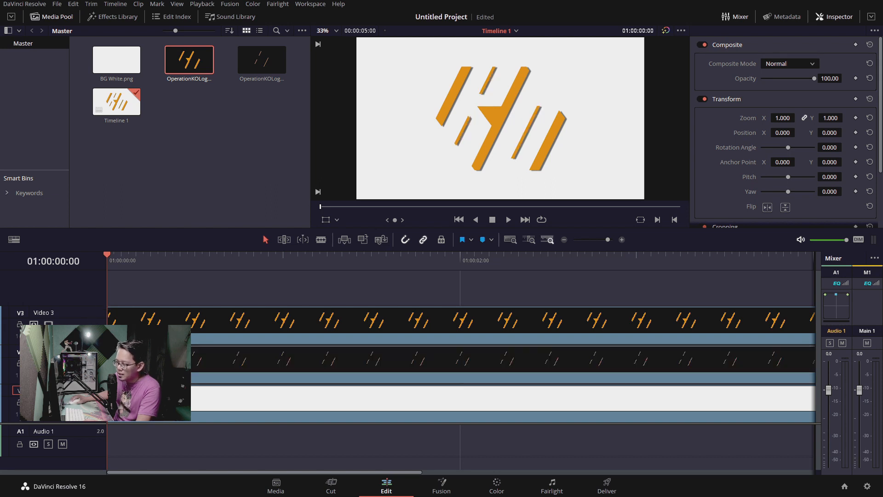
click(48, 363)
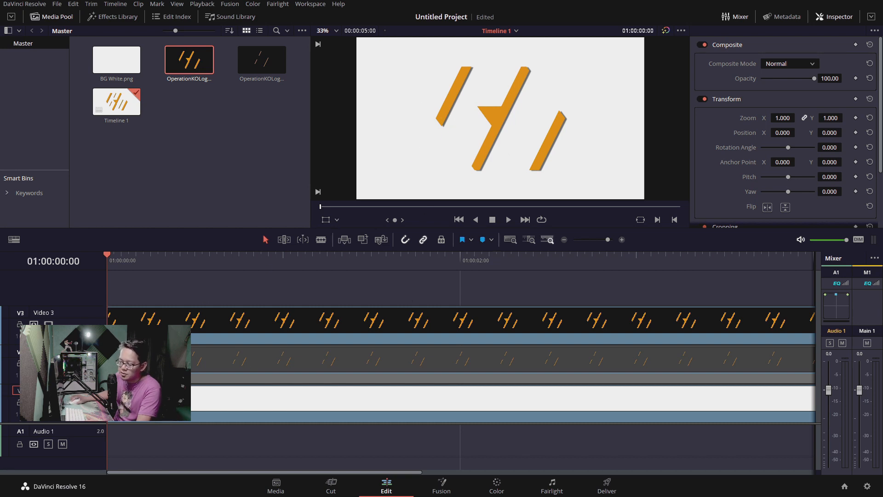
click(48, 363)
click(48, 323)
click(48, 324)
click(48, 323)
click(48, 324)
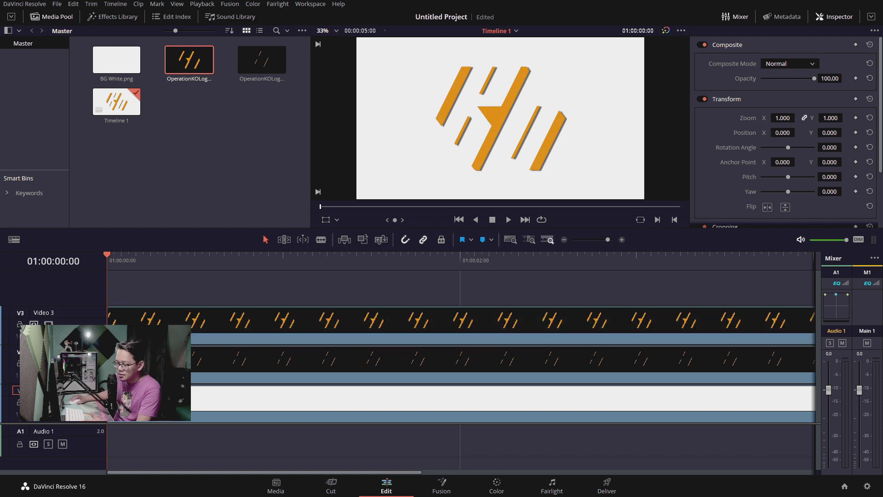
click(48, 364)
click(48, 364)
click(48, 363)
click(48, 364)
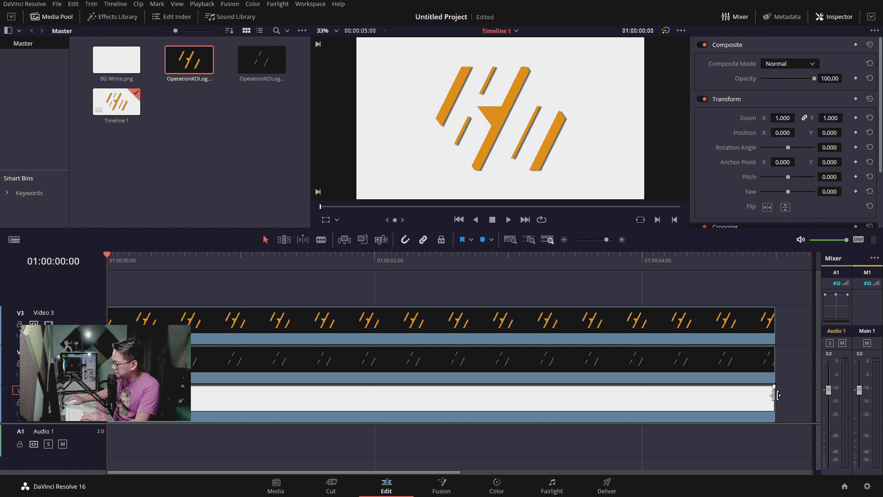
Step: Trim the end of the white background clip on Video 1 back to 01:00:04:00
click(542, 398)
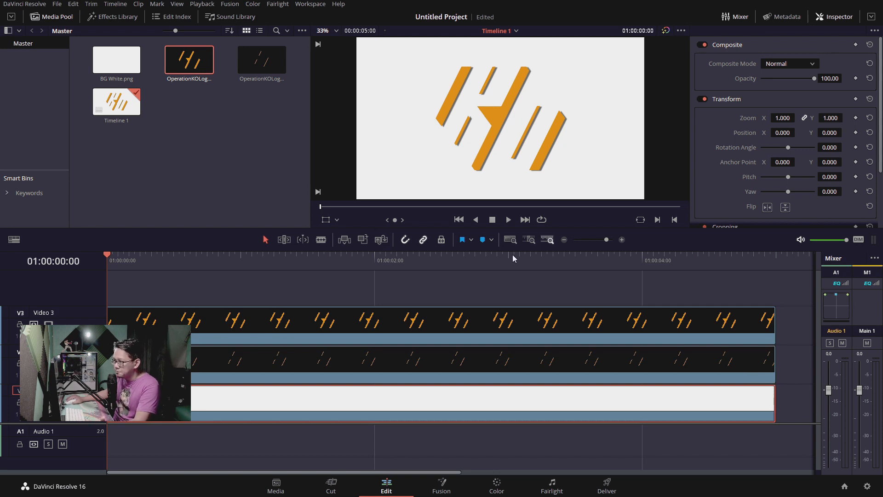
click(776, 400)
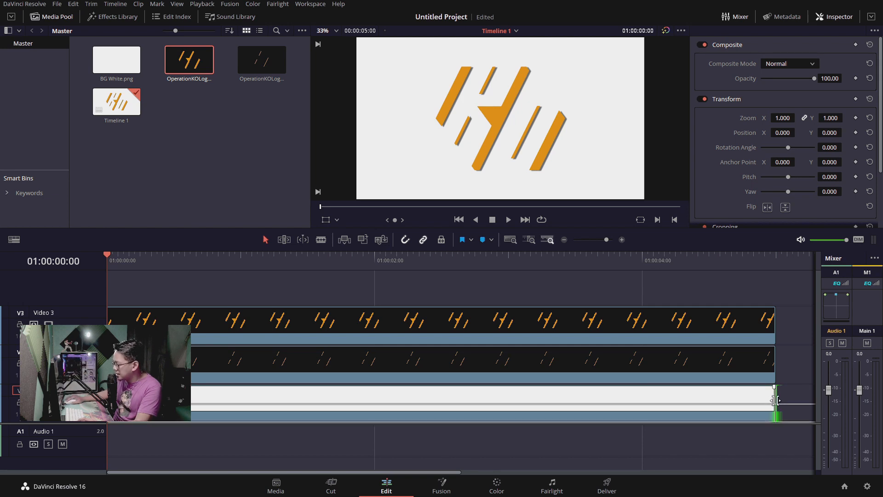
drag(776, 400, 640, 403)
click(581, 394)
Step: Change the duration of the thin-stripe logo clip on Video 2 to 00:00:04:00
click(607, 364)
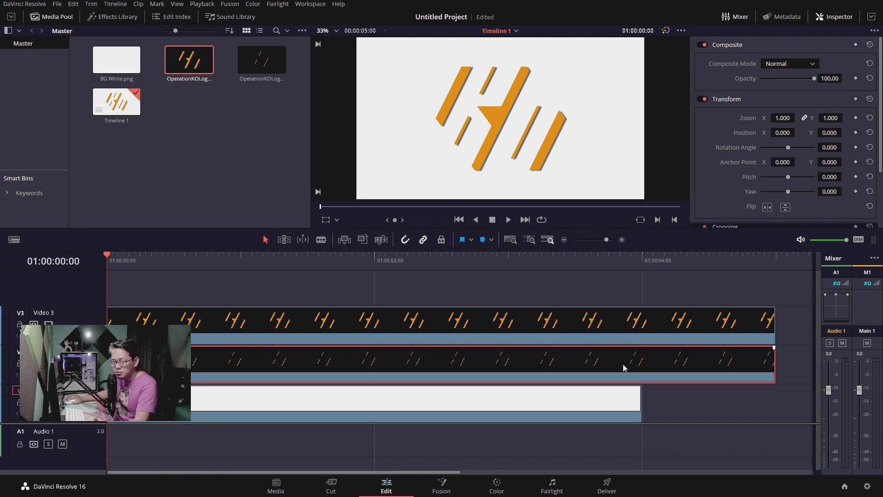
right_click(623, 366)
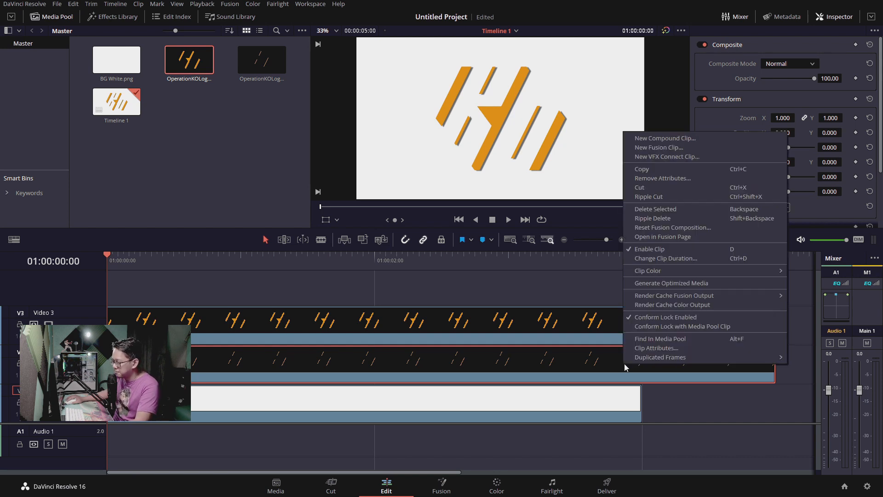
click(599, 366)
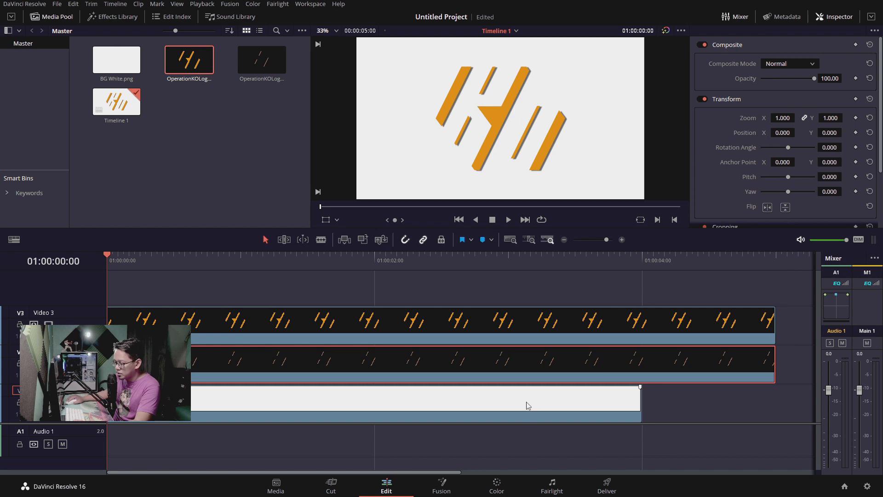
right_click(600, 360)
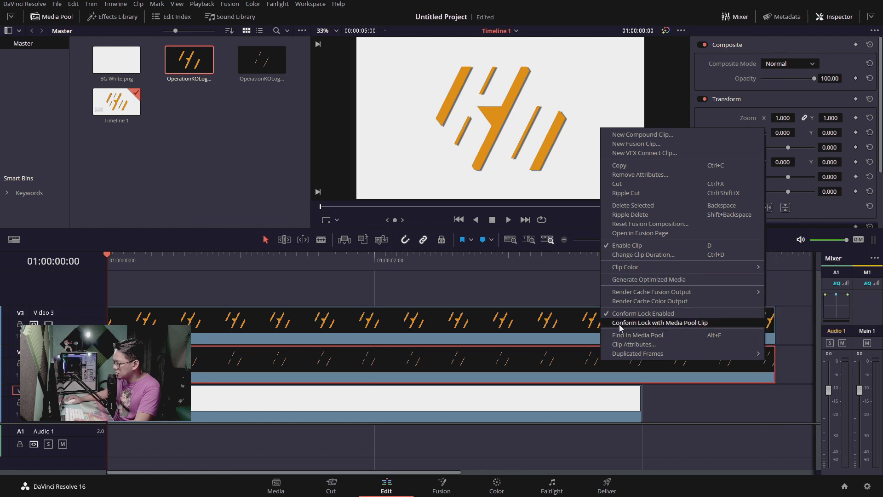
mouse_move(637, 291)
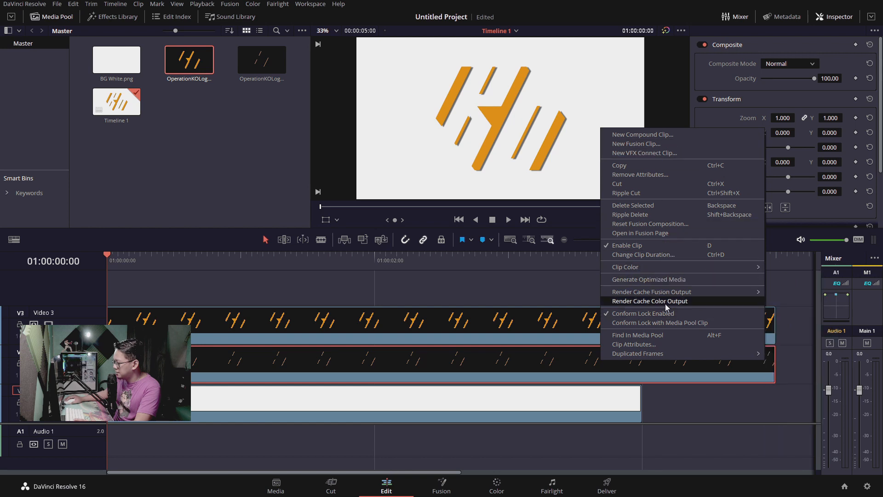
click(653, 253)
click(466, 298)
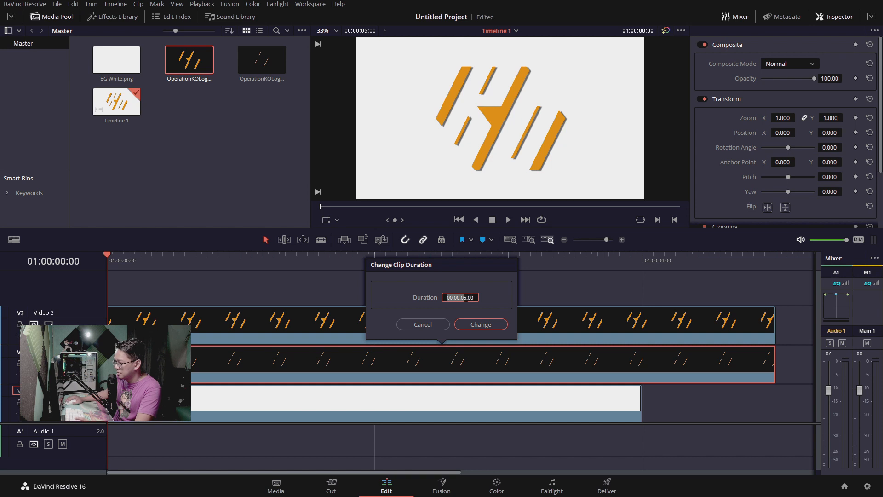
key(Right)
key(BackSpace)
text(4)
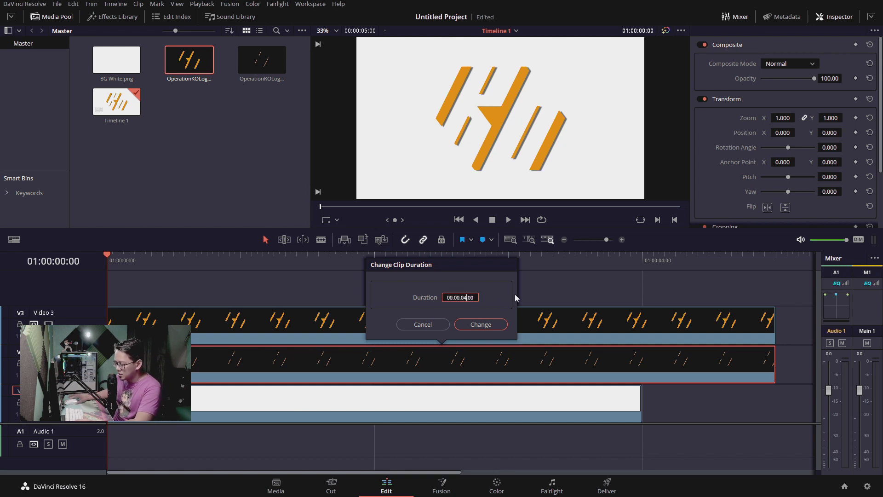
click(481, 324)
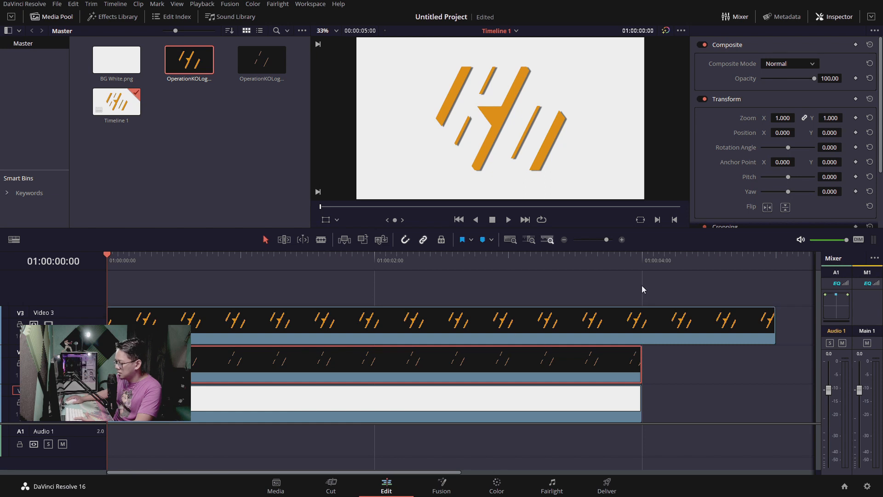
Step: Split the Video 3 logo clip at 01:00:04:00 with the Blade tool and delete the leftover piece after the cut
mouse_move(623, 255)
mouse_down()
mouse_move(620, 269)
mouse_move(586, 267)
mouse_move(636, 265)
mouse_move(616, 262)
mouse_up()
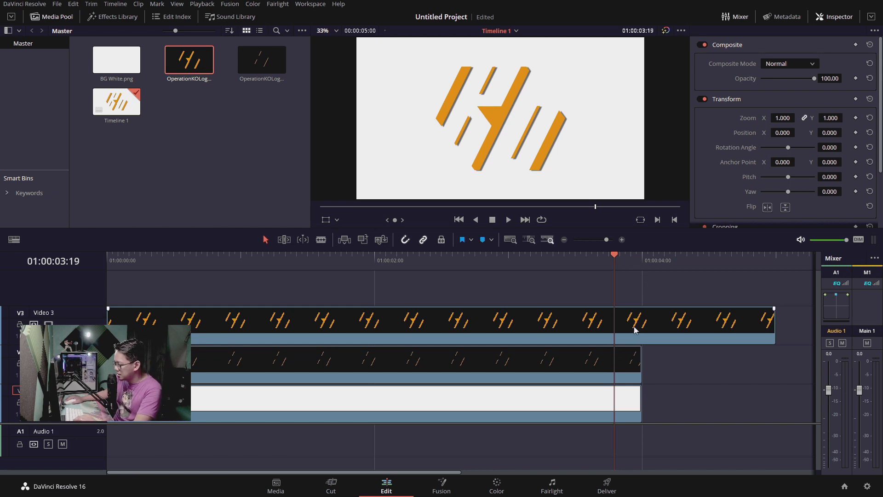
key(b)
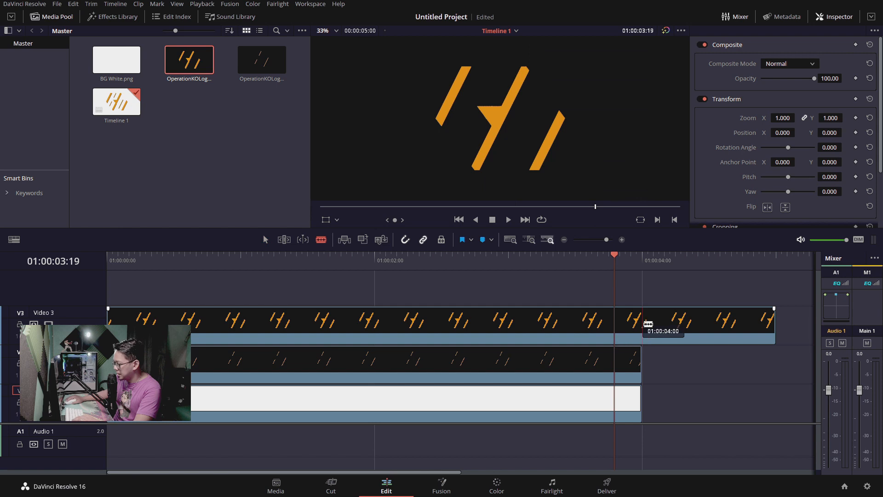
click(645, 319)
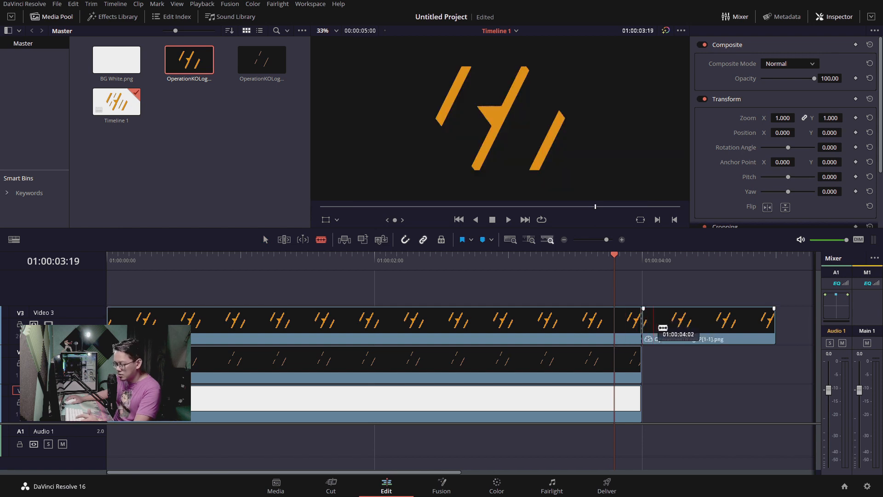
key(a)
click(684, 328)
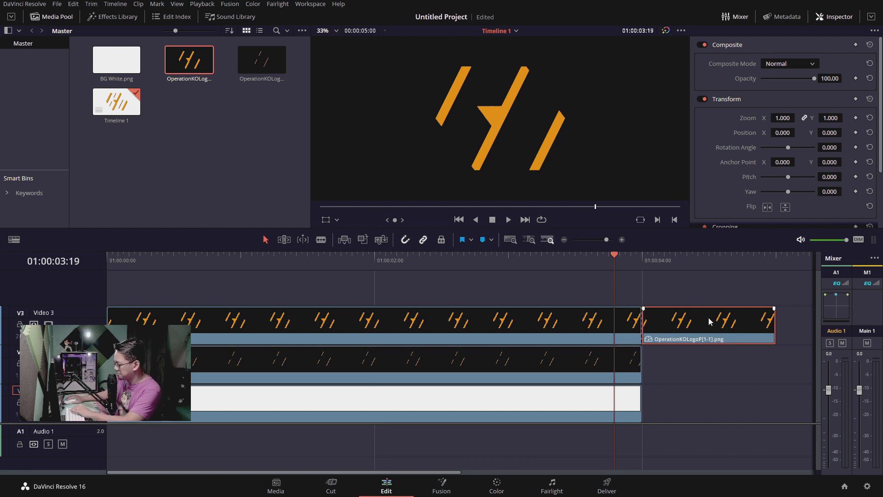
key(Delete)
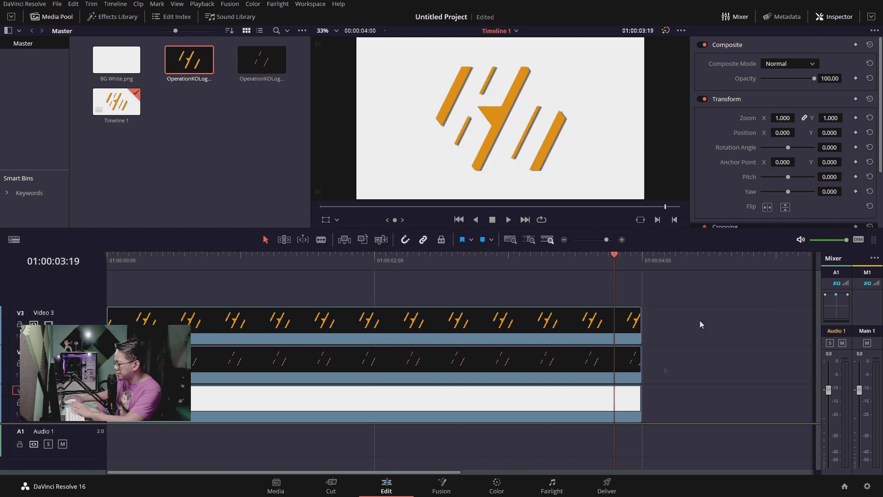
Step: Add a Position keyframe to the Video 3 logo clip at 01:00:00:00
key(Home)
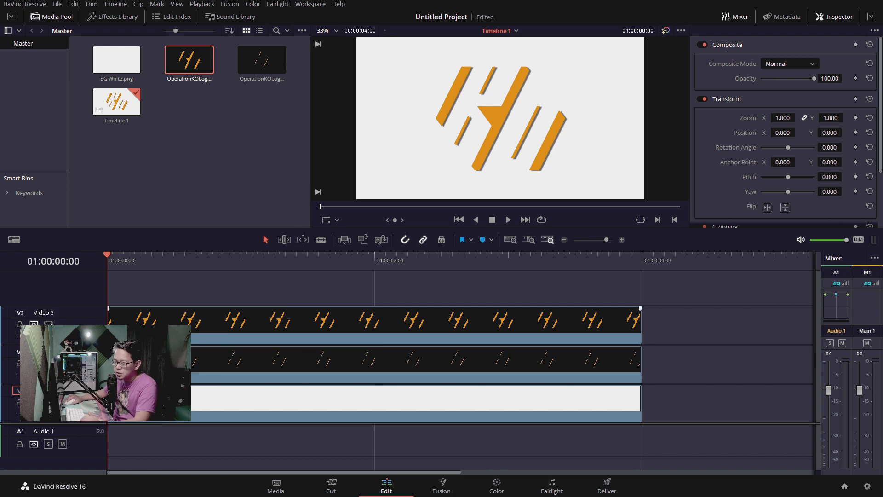
click(205, 322)
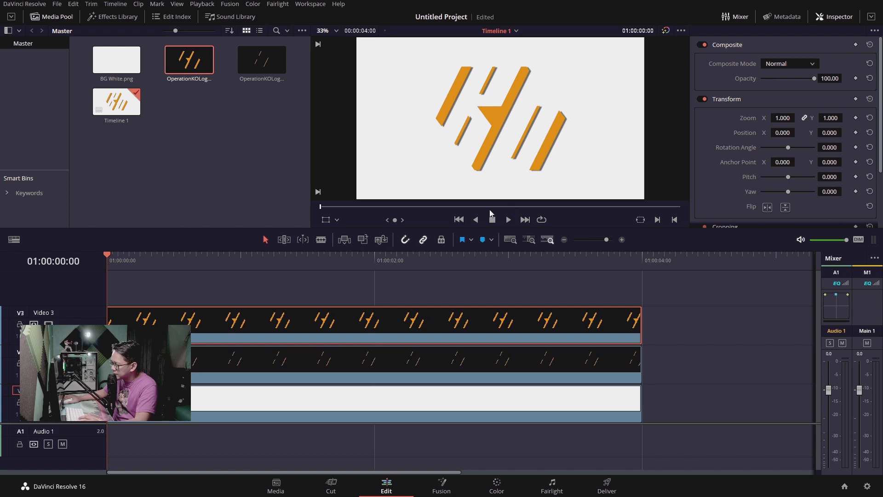
click(836, 18)
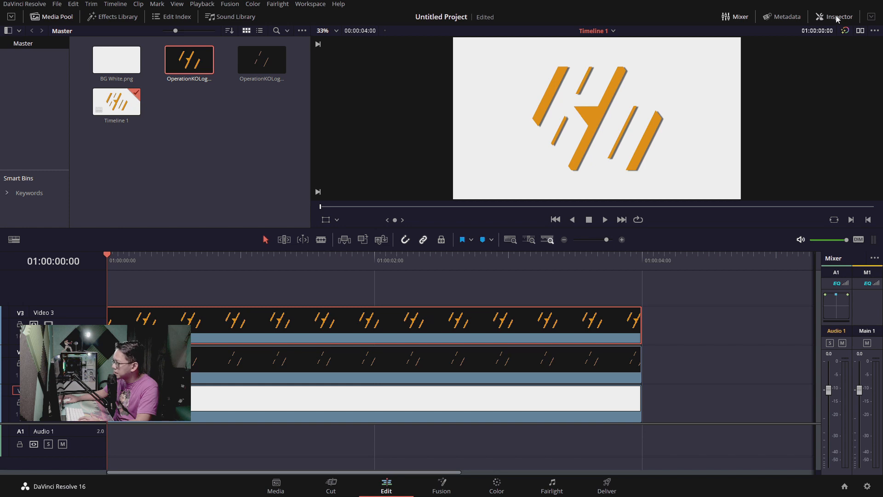
click(837, 18)
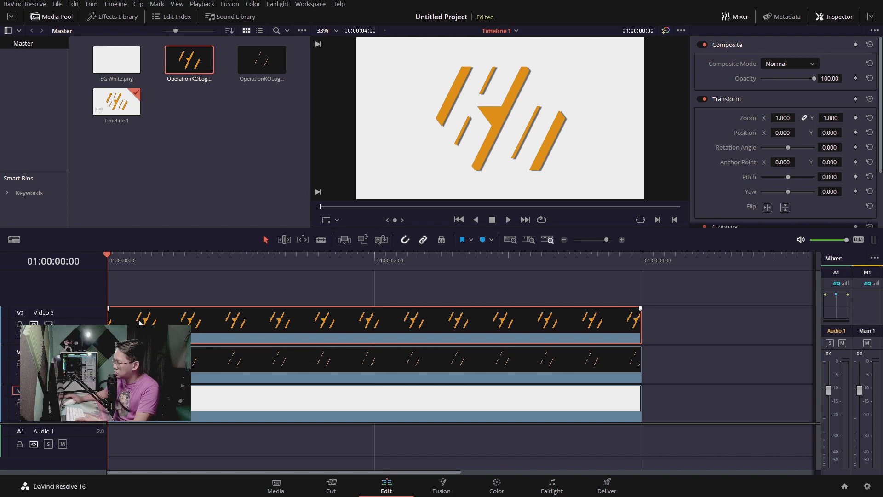
click(855, 133)
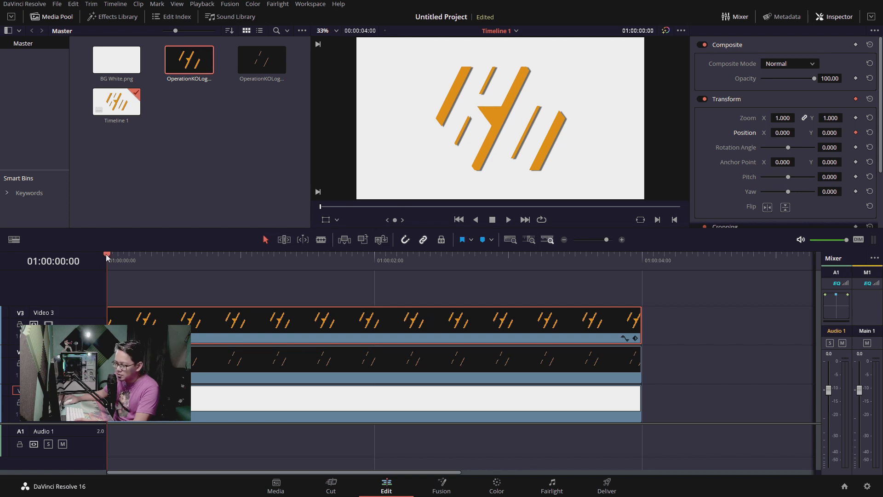
Step: Add Position keyframes to the Video 3 logo clip at 01:00:00:05 and 01:00:03:20
drag(109, 256, 135, 259)
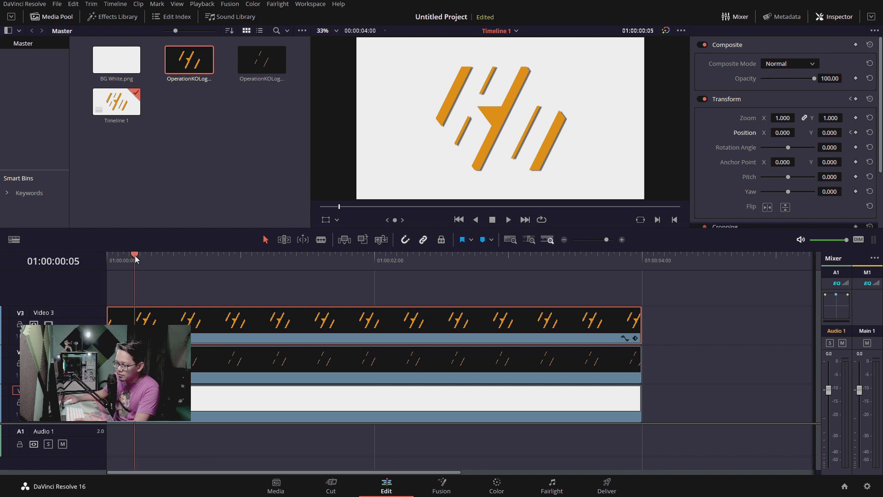
click(856, 132)
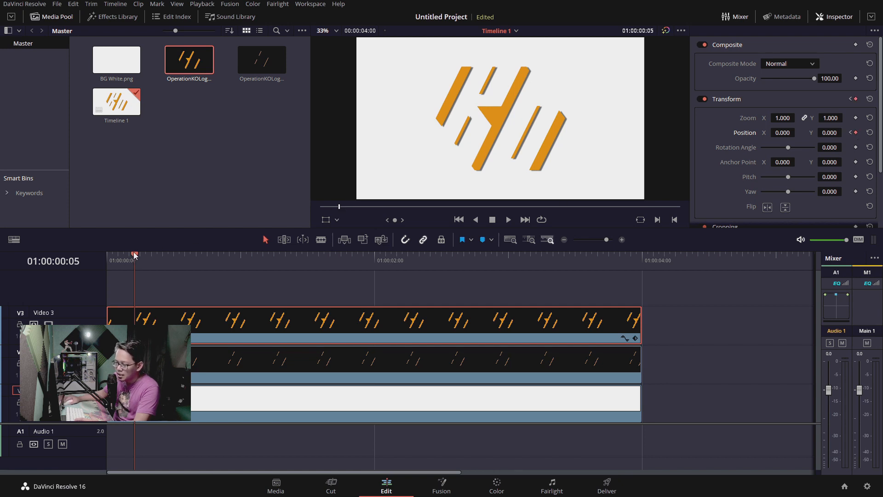
drag(135, 256, 619, 257)
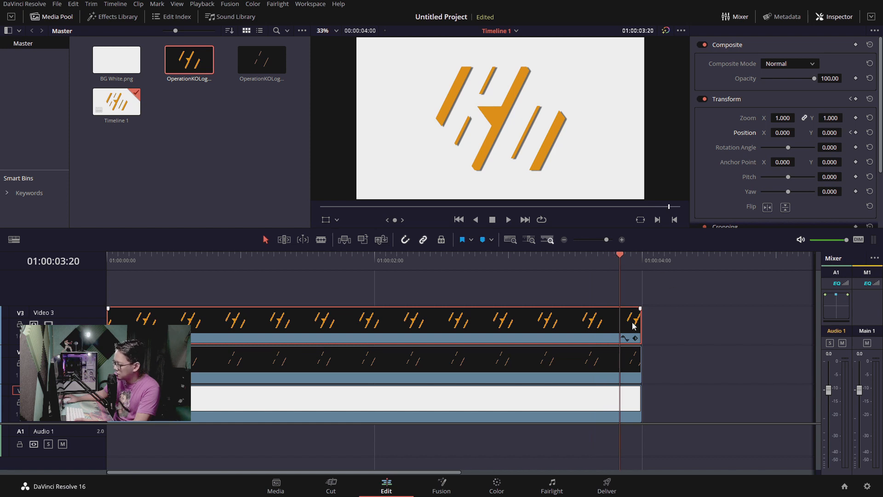
click(856, 132)
Step: Move the playhead to 01:00:04:00, then step back through the Video 3 clip's Position keyframes to the timeline start
drag(620, 260, 646, 258)
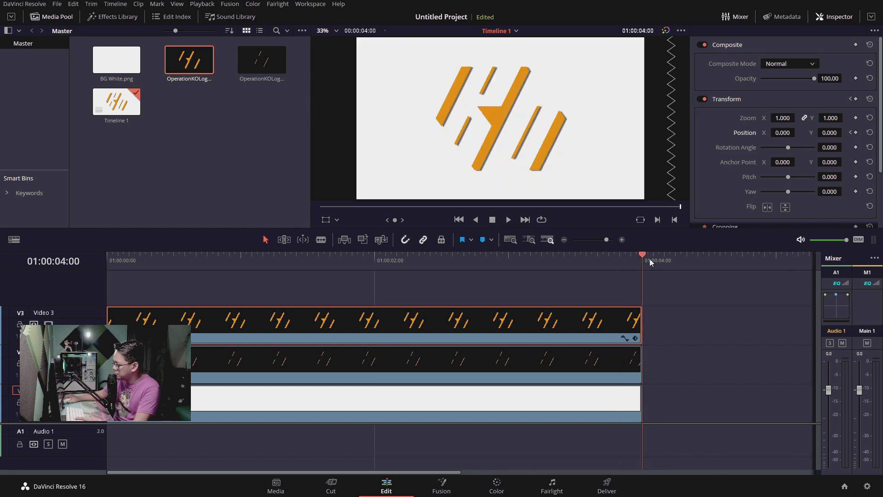
click(850, 133)
click(851, 133)
click(850, 133)
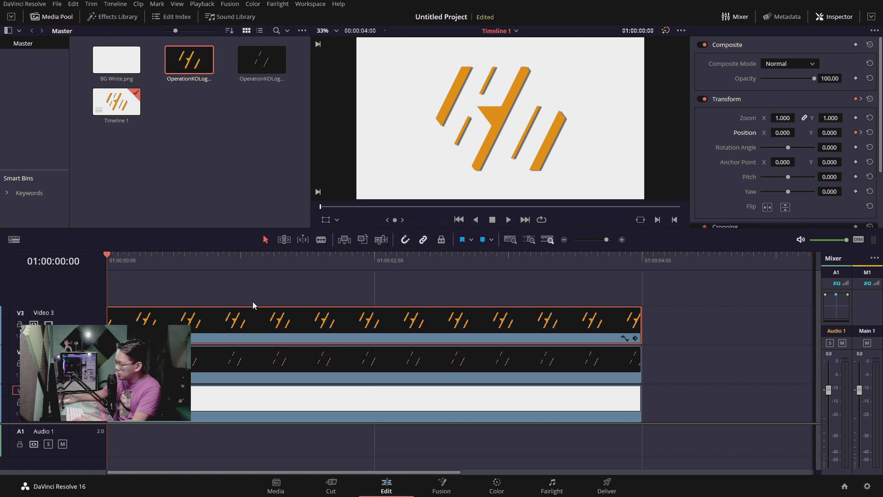
Step: Add a Position keyframe to the thin-stripe logo clip on Video 2 at 01:00:00:00
click(639, 348)
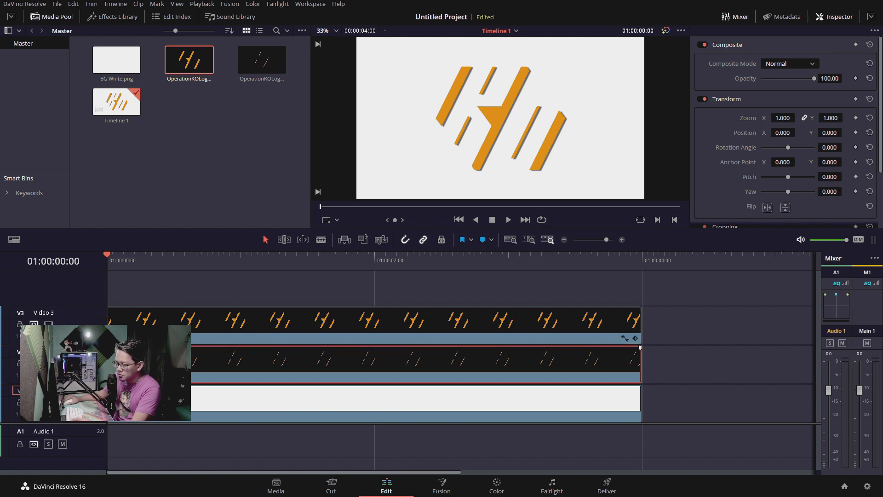
click(143, 322)
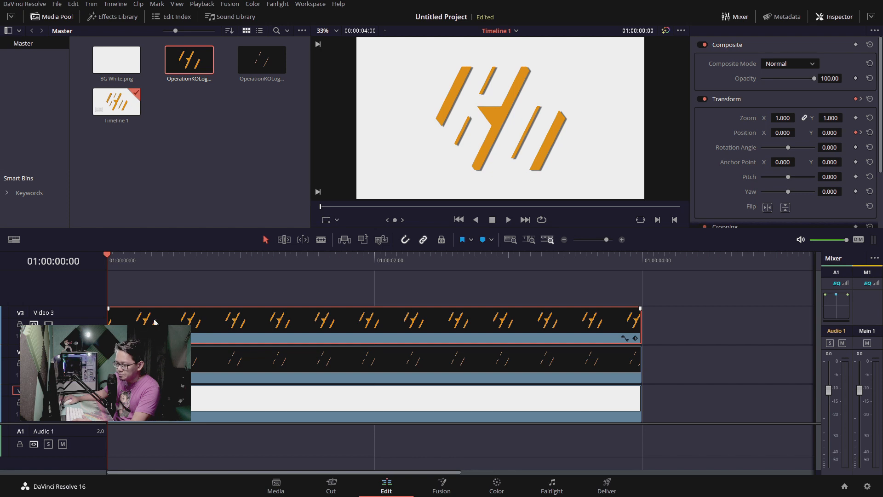
click(639, 349)
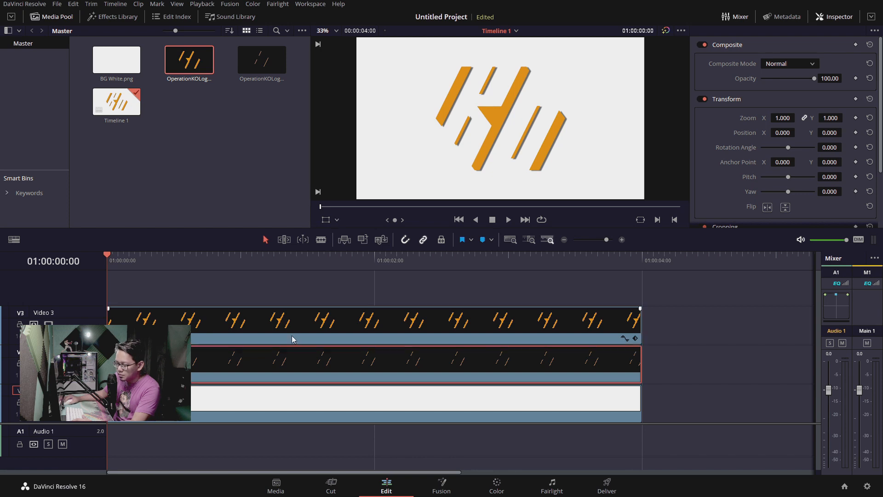
click(856, 133)
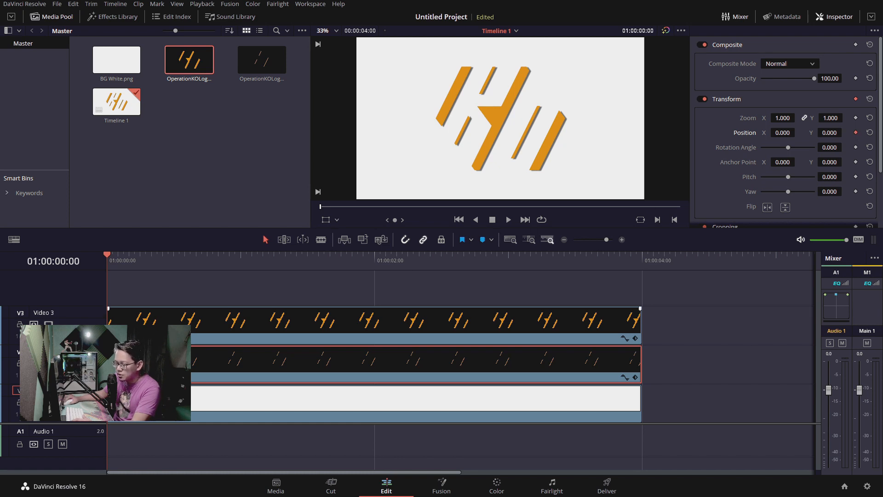
Step: Add a Position keyframe to the Video 2 logo clip at 01:00:00:05, matching the Video 3 clip's second keyframe
click(593, 324)
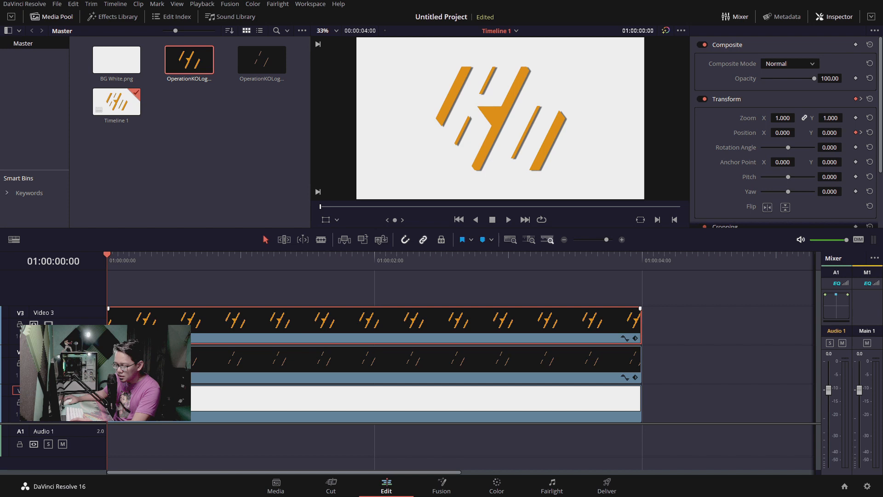
click(860, 133)
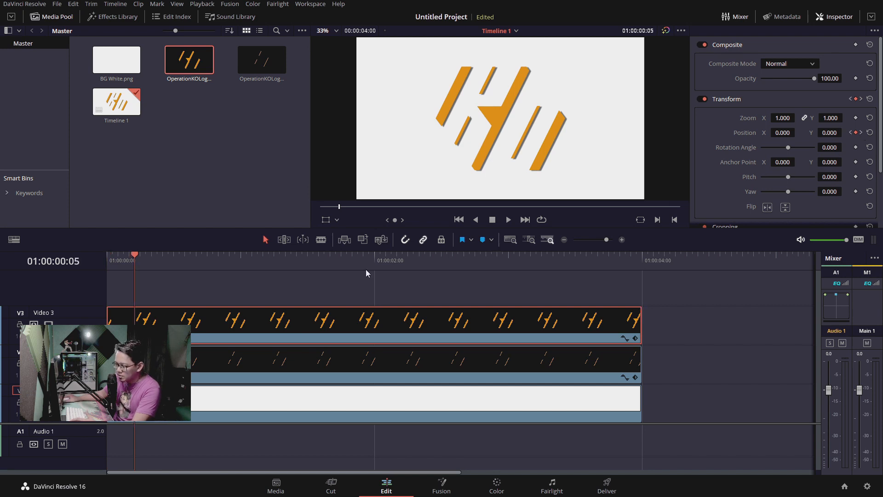
click(593, 363)
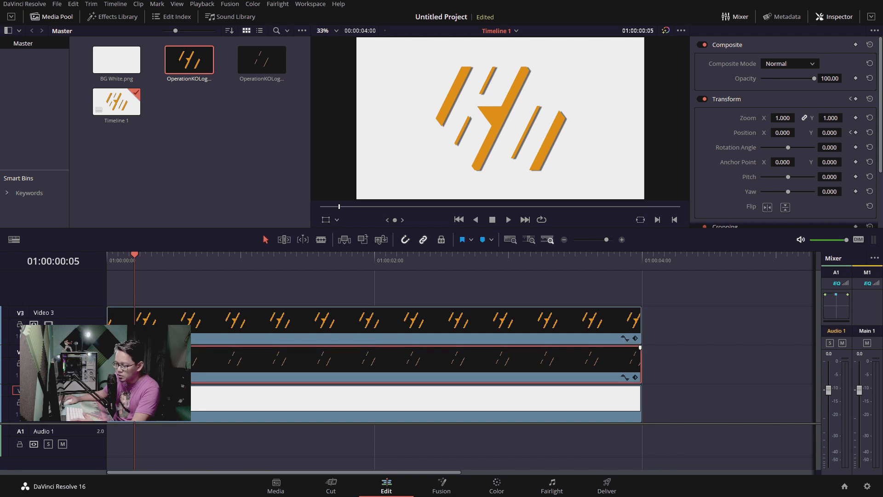
click(856, 133)
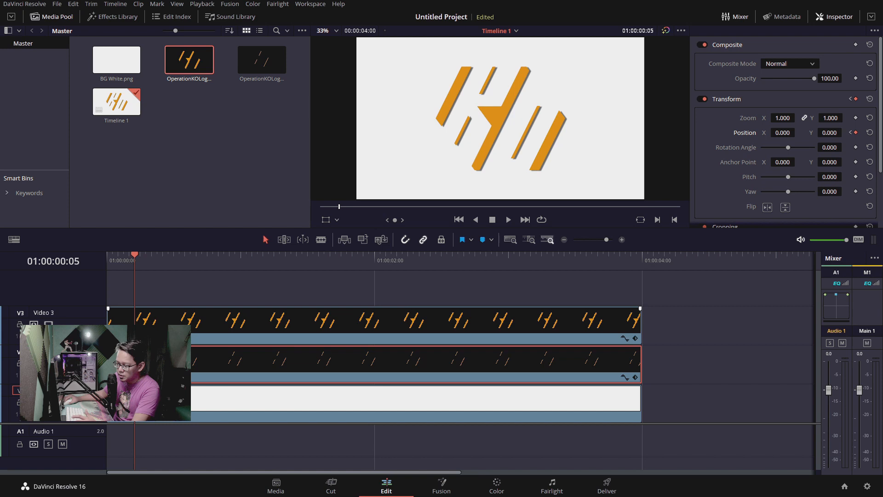
Step: Add a Position keyframe to the Video 2 logo clip at 01:00:03:20, aligned with the Video 3 clip's third keyframe
click(565, 324)
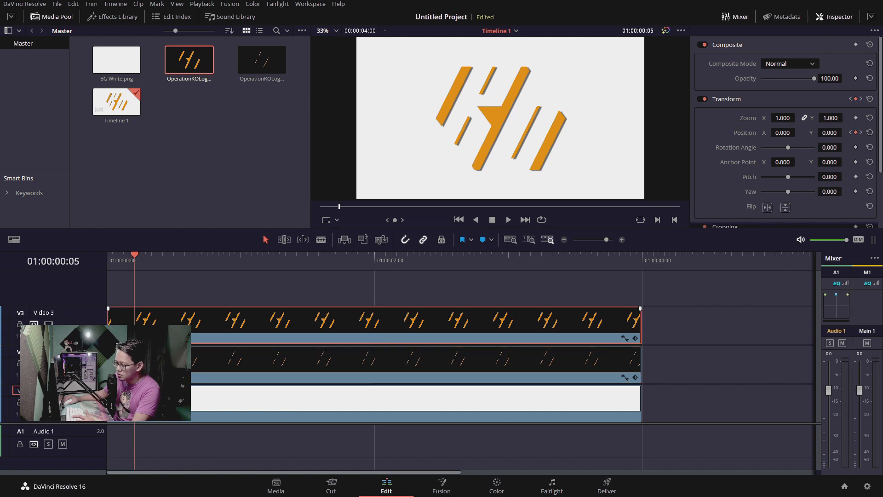
click(861, 133)
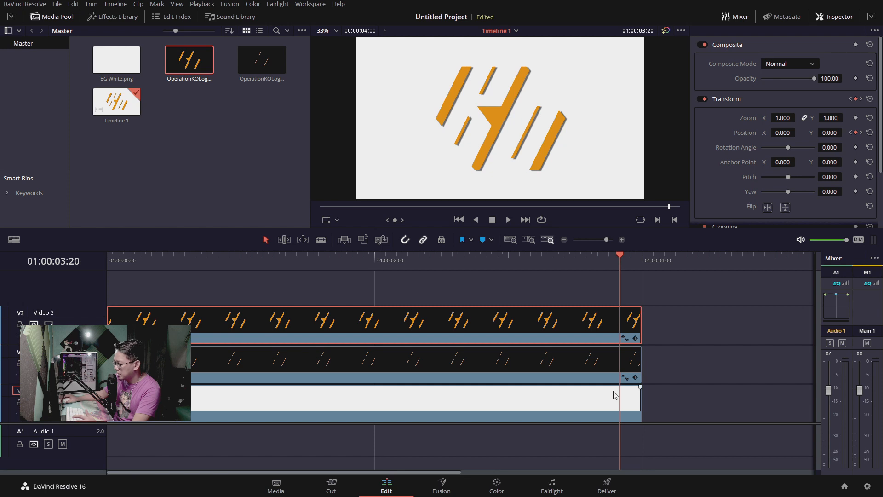
click(620, 360)
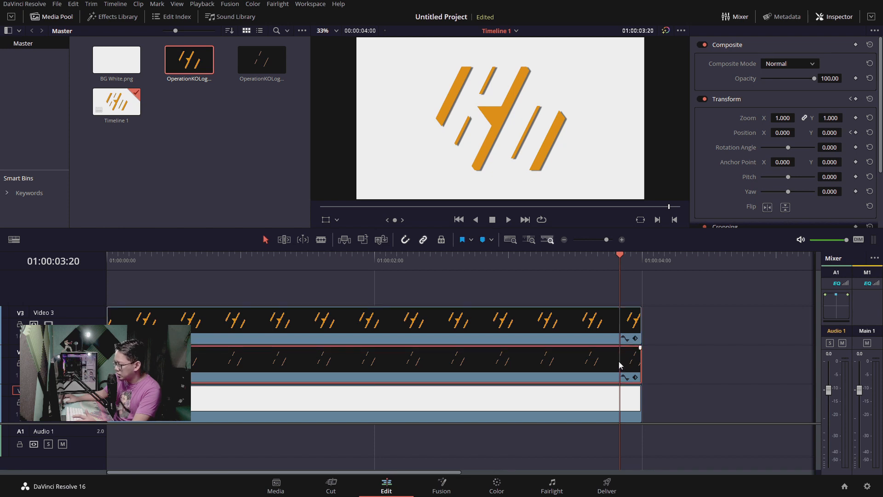
click(856, 134)
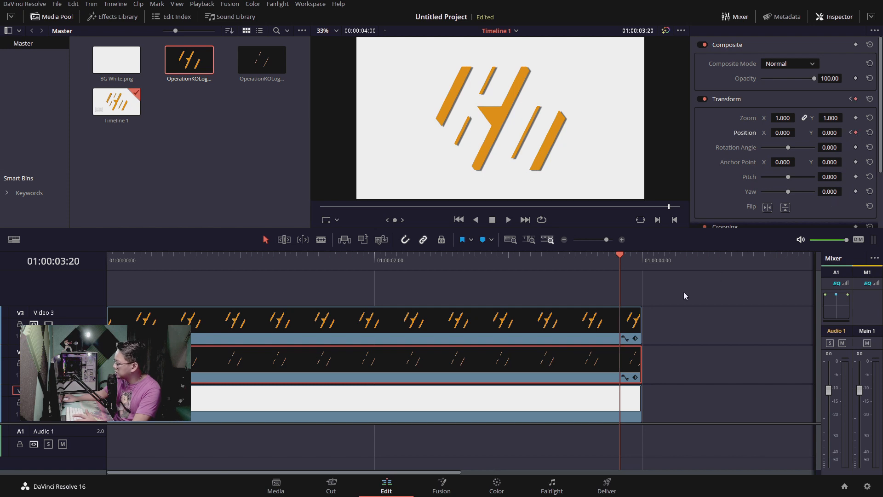
Step: Add a Position keyframe to the Video 2 logo clip at 01:00:04:00, aligned with the Video 3 clip's last keyframe
click(621, 325)
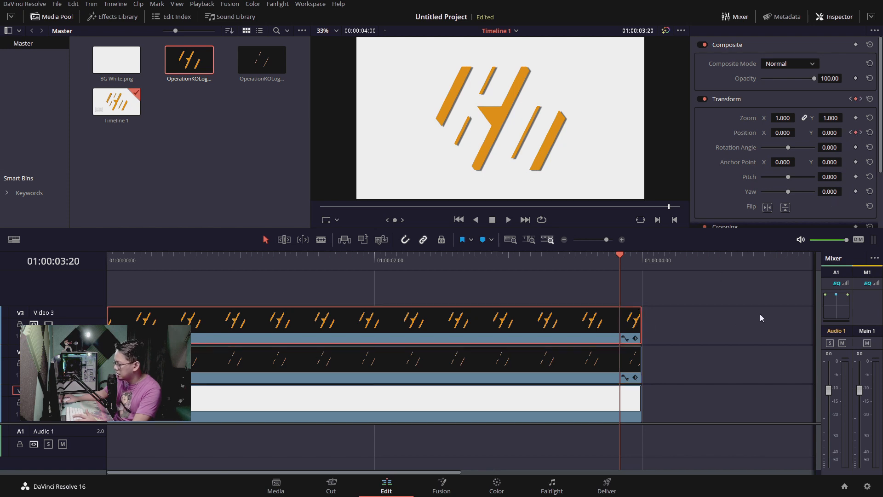
click(861, 133)
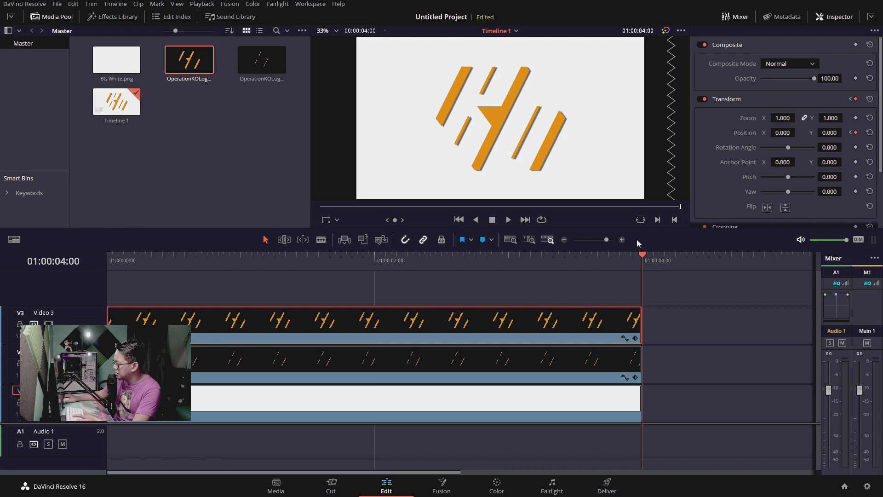
click(614, 365)
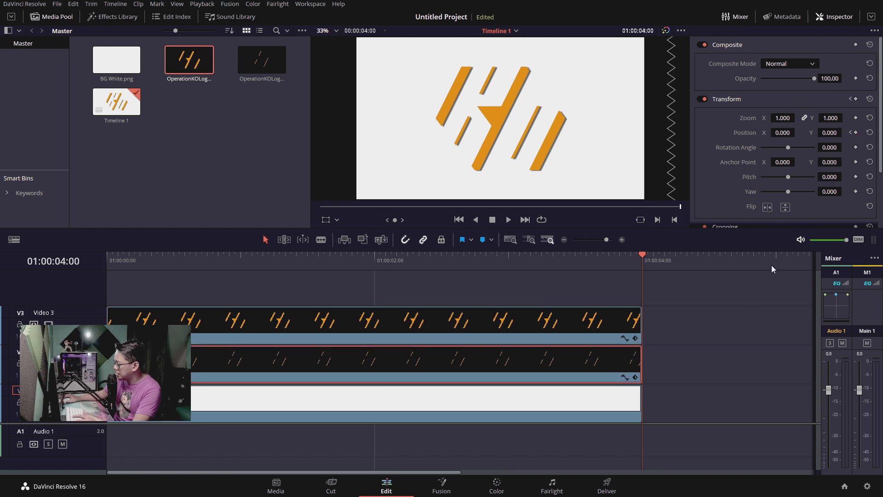
click(855, 133)
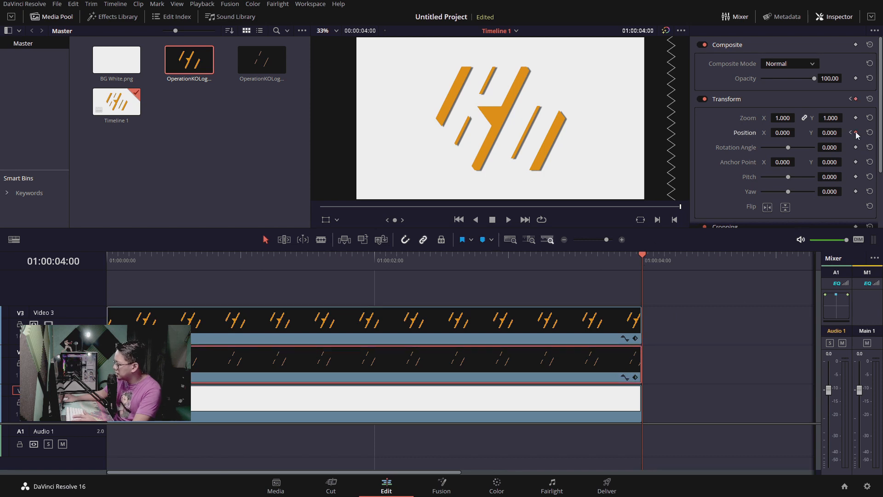
Step: Set the Video 3 logo clip's Position at 01:00:00:00 to X 450 and Y 890, moving it above the frame
click(266, 317)
key(Home)
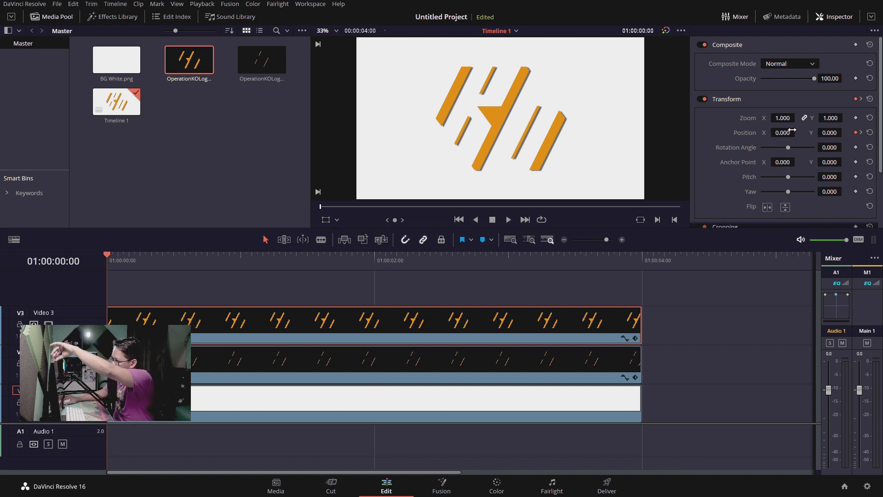
drag(780, 133, 844, 132)
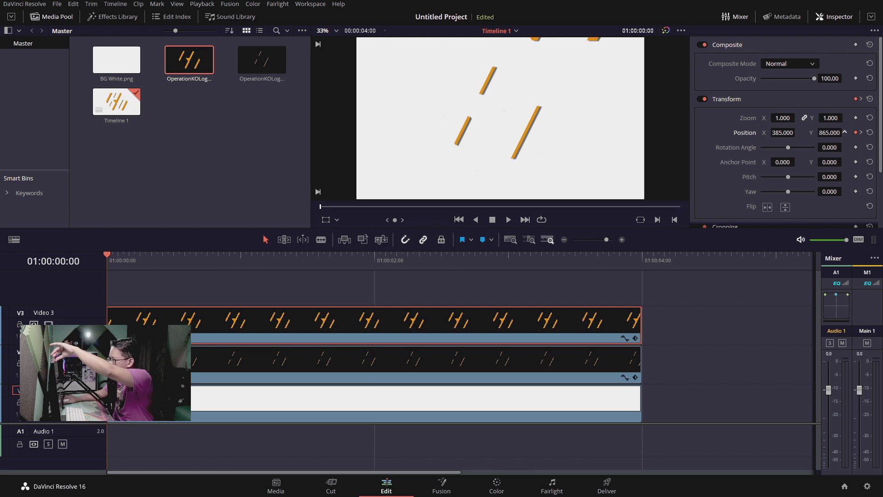
drag(782, 132, 798, 133)
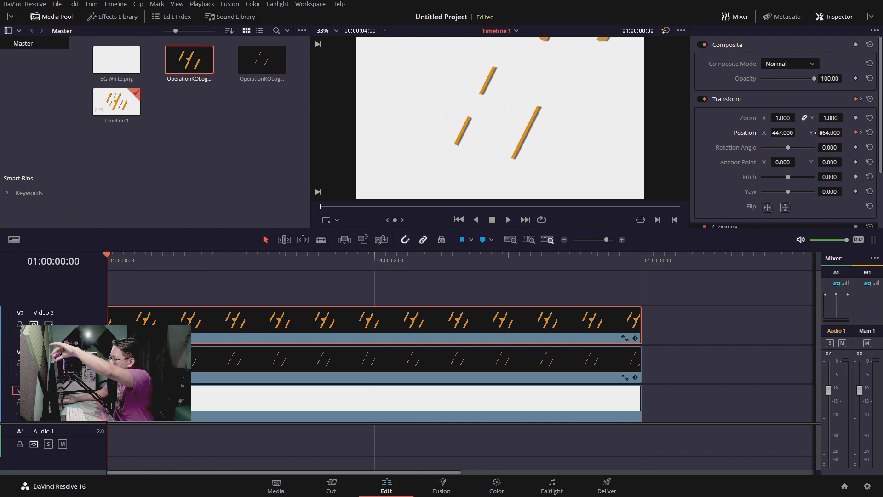
drag(844, 132, 844, 132)
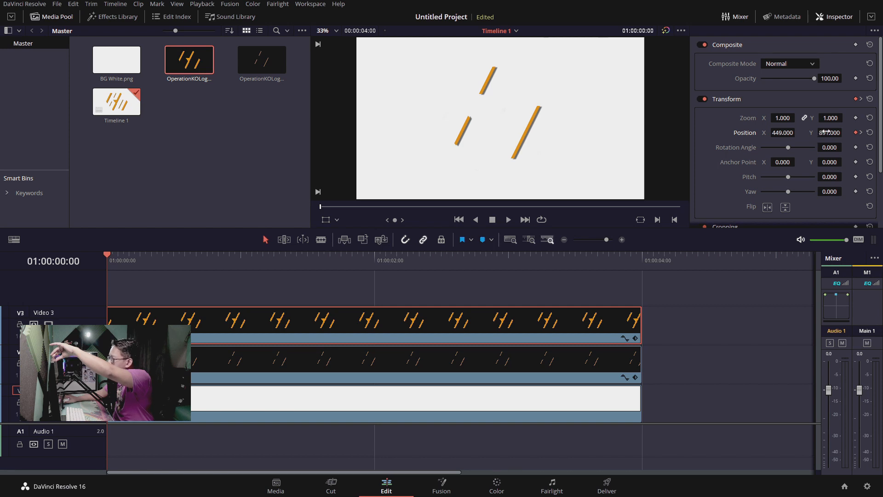
drag(829, 133, 818, 132)
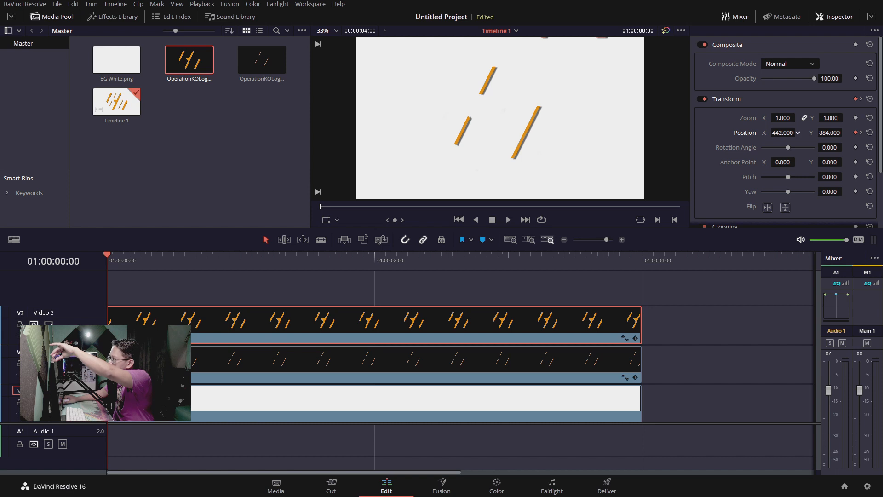
drag(777, 132, 779, 133)
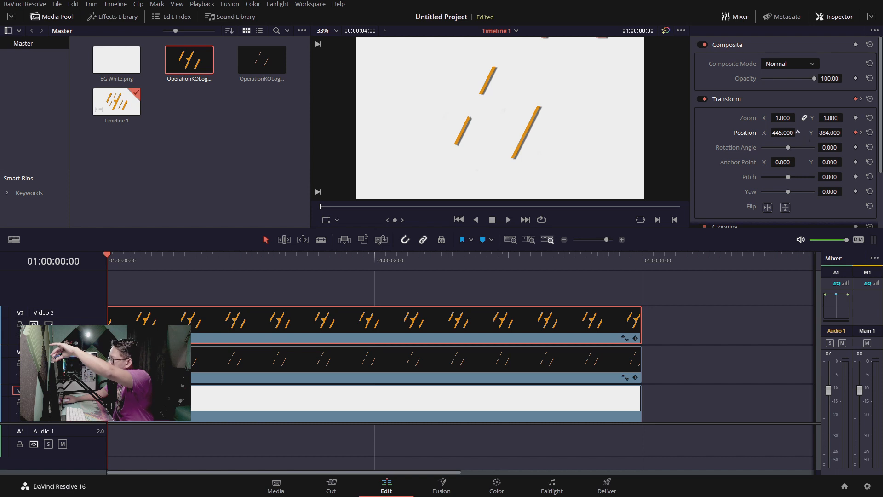
drag(798, 133, 815, 132)
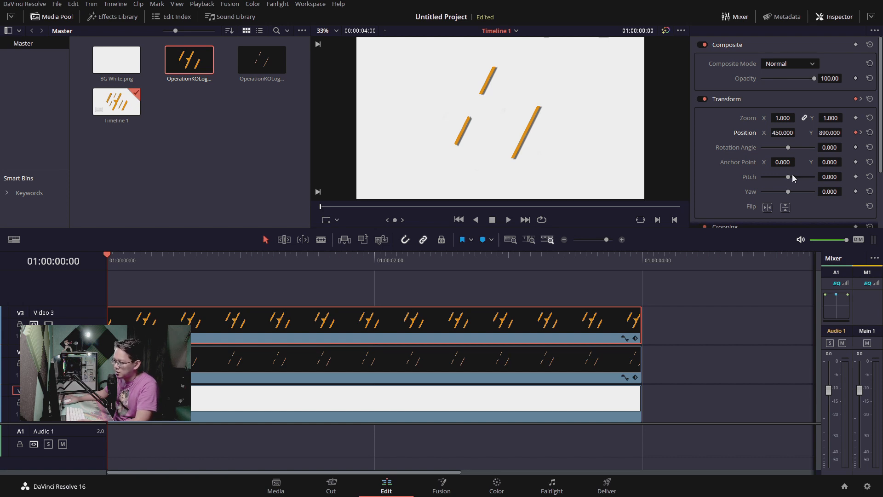
Step: Preview the thick-stripe logo's entrance by playing and scrubbing the opening frames, then return to the timeline start
key(space)
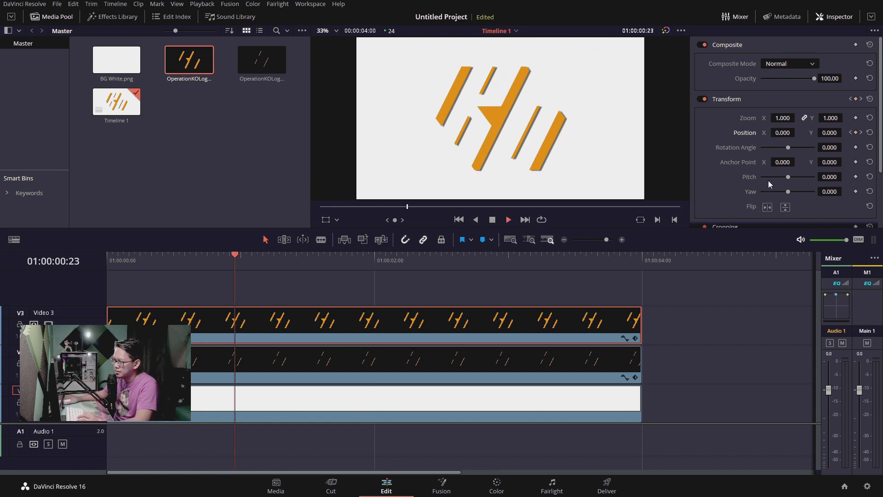
drag(262, 256, 129, 258)
mouse_move(132, 257)
mouse_down()
mouse_move(109, 256)
mouse_move(607, 264)
mouse_move(122, 274)
mouse_move(607, 271)
mouse_move(124, 264)
mouse_up()
click(125, 256)
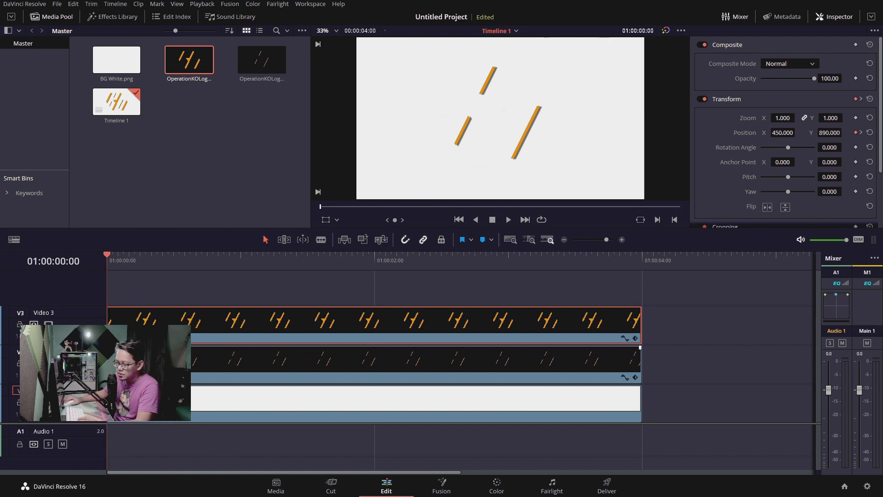
Step: Set the Video 2 thin-stripe clip's Position at 01:00:00:00 to X -500 and Y -885, moving it below the frame
click(122, 349)
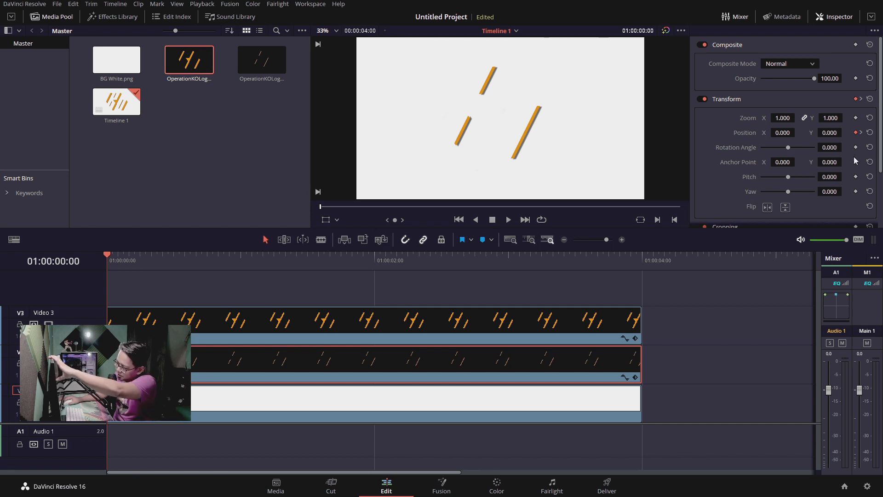
drag(780, 132, 798, 132)
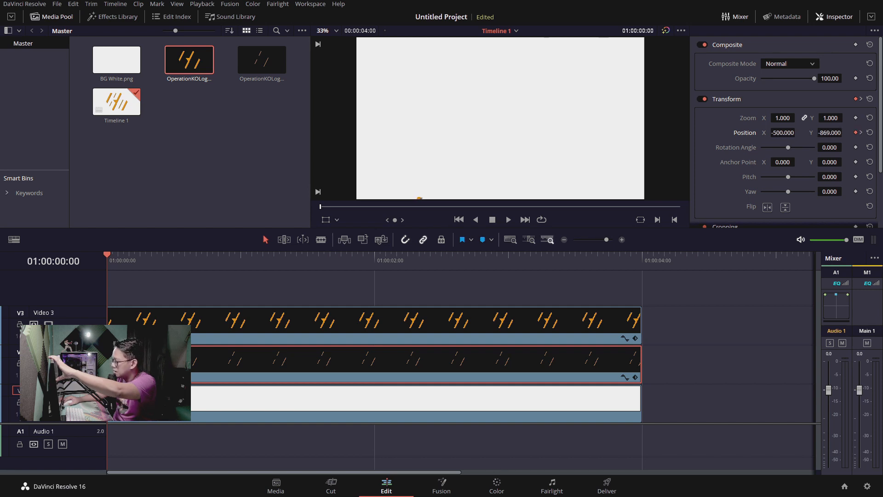
drag(844, 132, 844, 132)
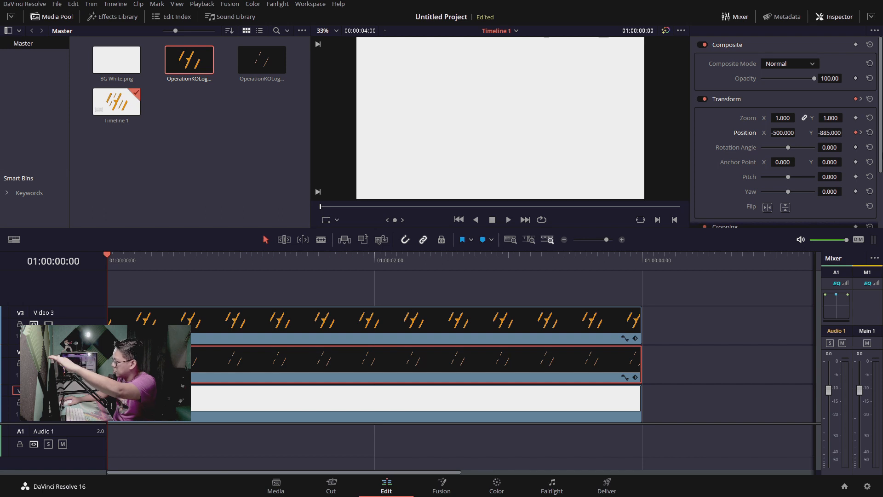
Step: Play the opening from the timeline start to check both logo layers entering the frame
click(293, 289)
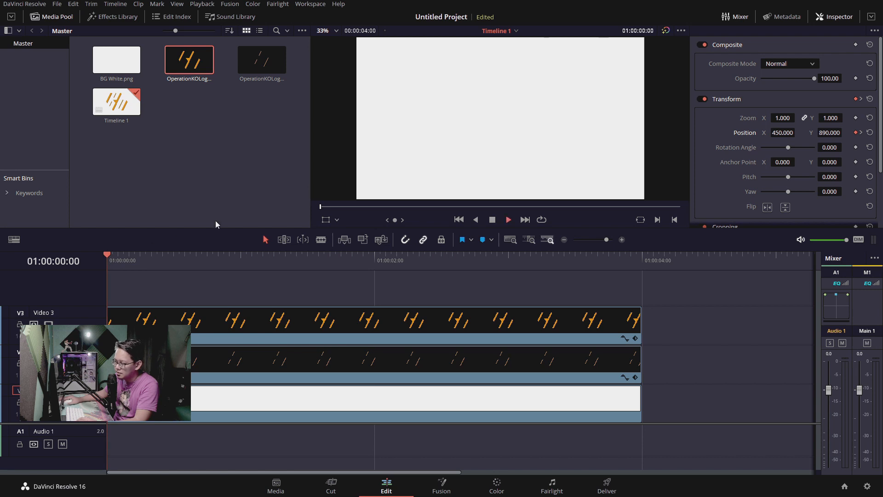
key(space)
click(108, 261)
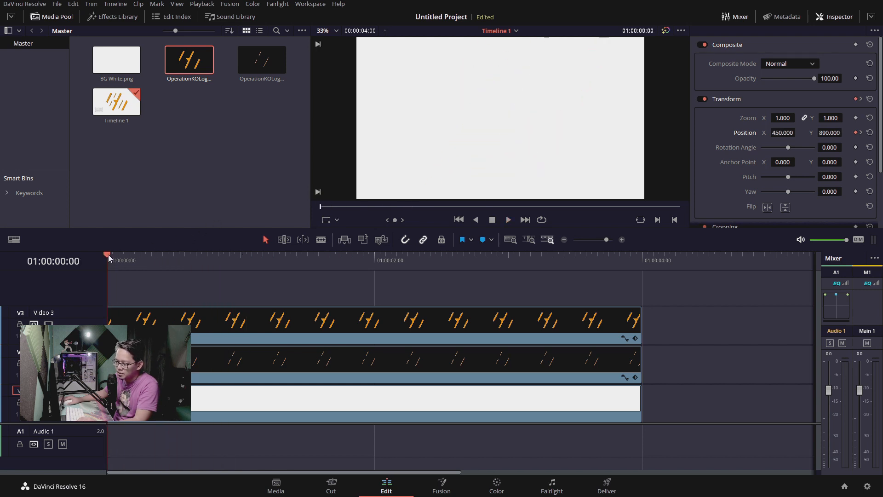
key(space)
click(114, 257)
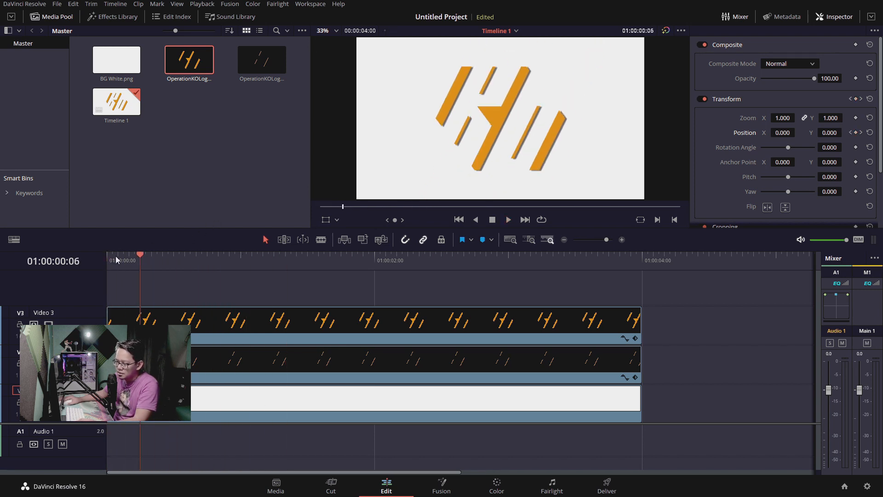
Step: Set the Video 3 logo clip's Position at 01:00:04:00 to X -600 and Y -1190, moving it below the frame
drag(140, 258, 638, 263)
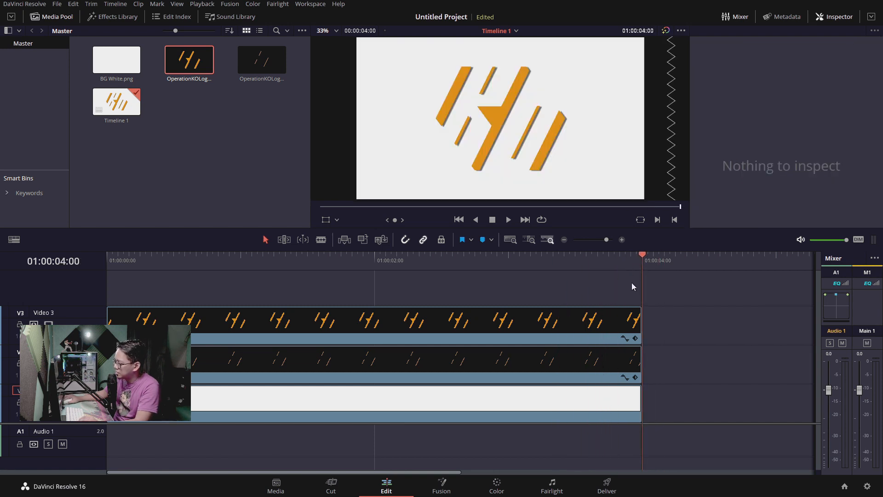
click(613, 326)
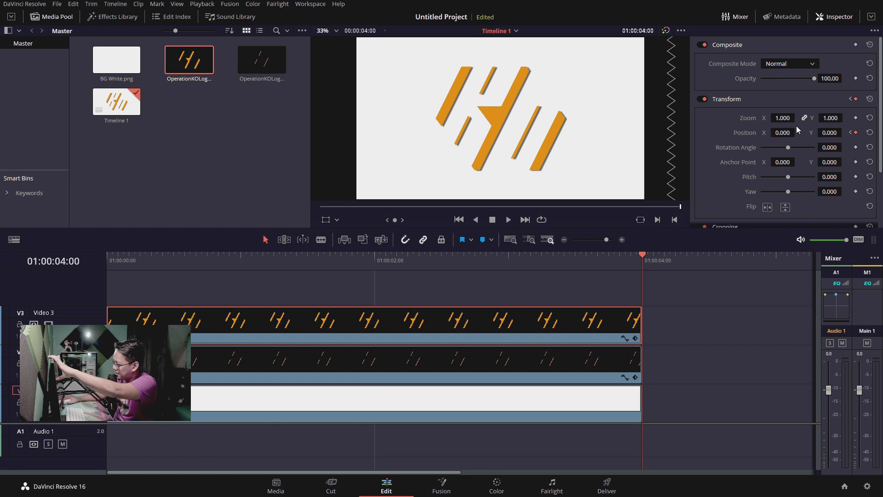
mouse_move(781, 133)
mouse_down()
mouse_move(775, 132)
mouse_move(781, 132)
mouse_up()
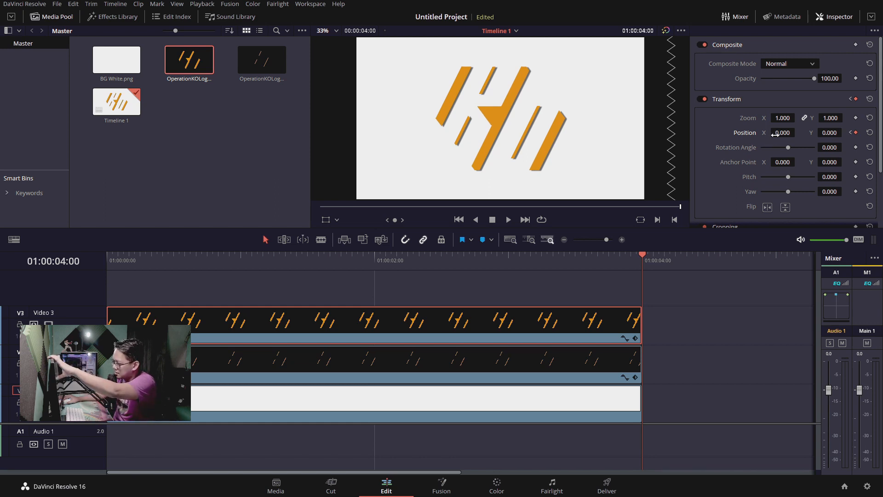
drag(791, 138, 749, 135)
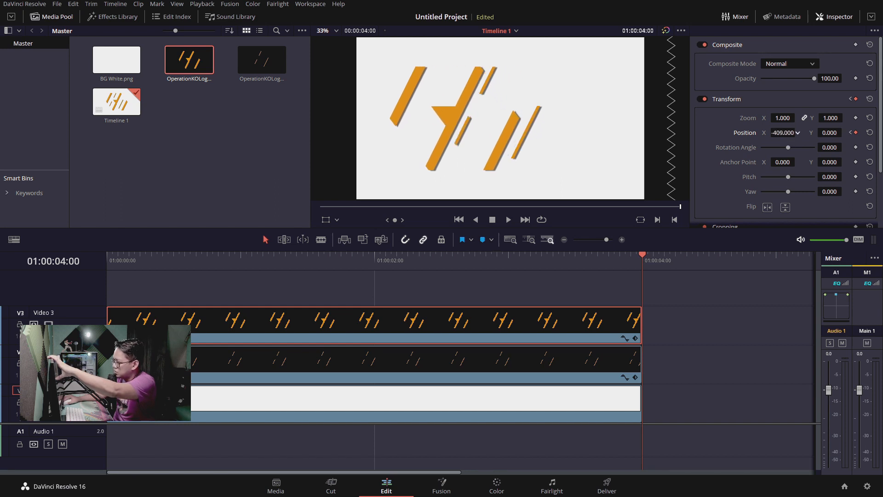
mouse_move(830, 133)
mouse_down()
mouse_move(857, 130)
mouse_move(793, 132)
mouse_move(834, 132)
mouse_move(819, 132)
mouse_up()
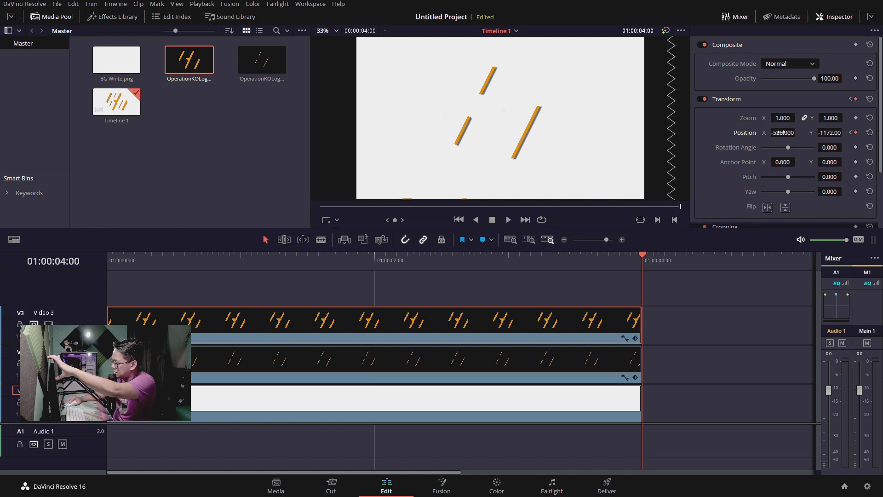
drag(798, 132, 797, 133)
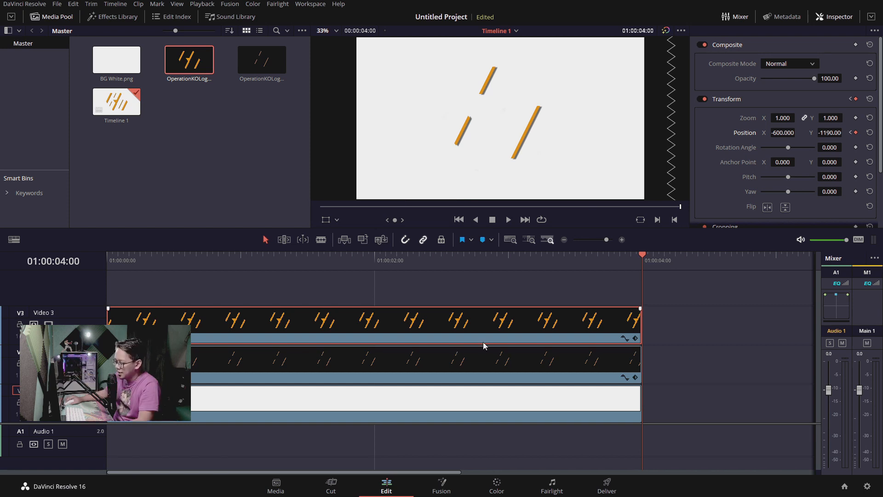
Step: Set the Video 2 thin-stripe clip's Position at 01:00:04:00 to X 495 and Y 1084, moving it above the frame
click(606, 353)
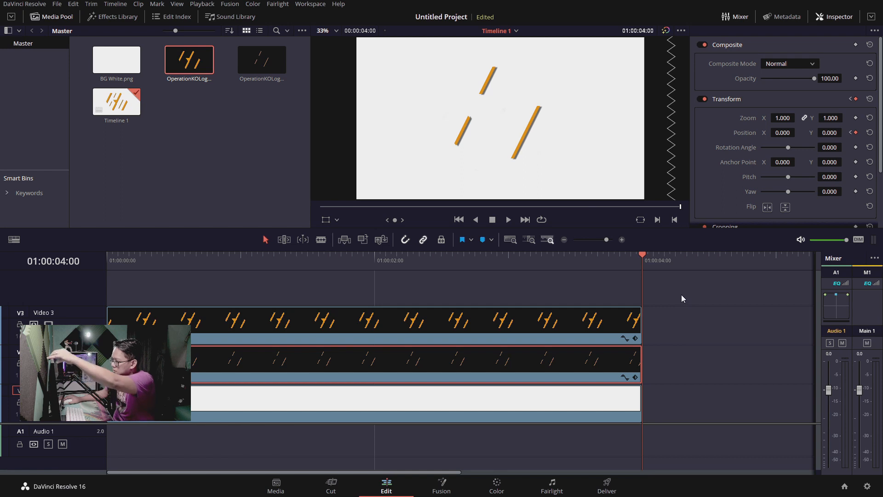
drag(783, 132, 882, 133)
drag(829, 132, 871, 133)
drag(777, 133, 846, 132)
drag(792, 133, 772, 133)
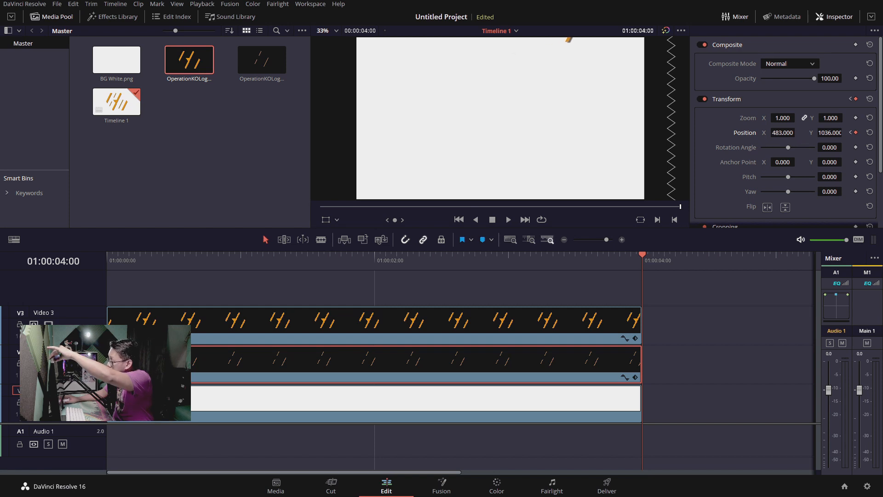
drag(844, 133, 849, 133)
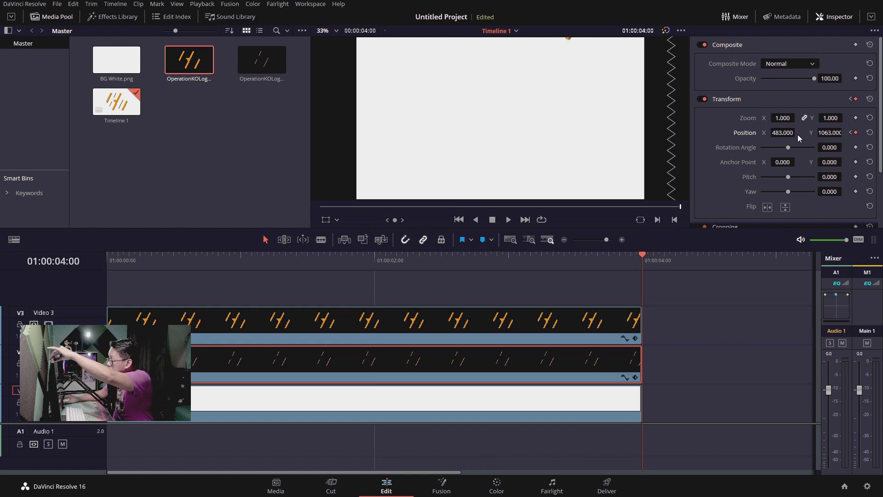
drag(782, 133, 789, 132)
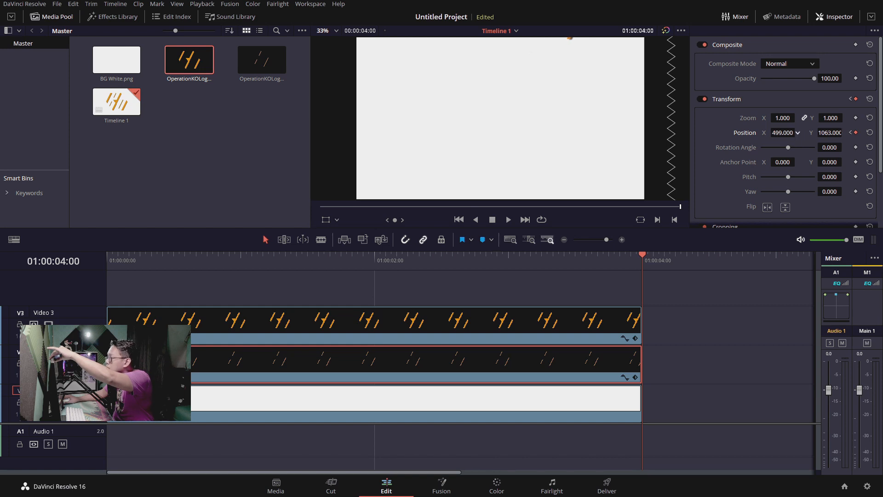
drag(785, 132, 787, 133)
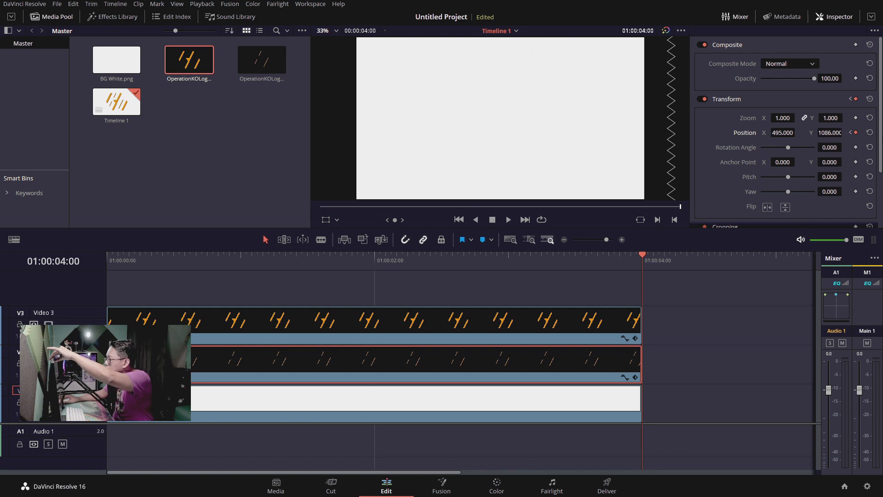
drag(830, 132, 829, 133)
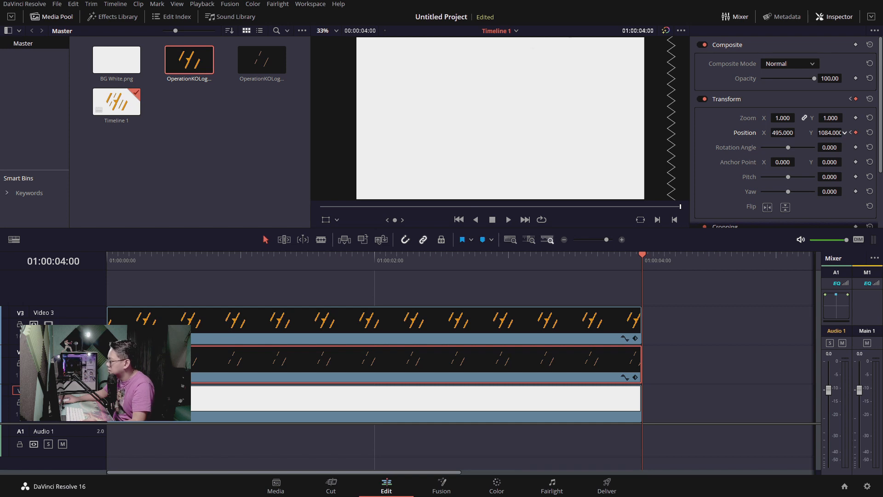
Step: Play the full animation from the timeline start to check both logo layers entering, holding and leaving the frame
click(597, 288)
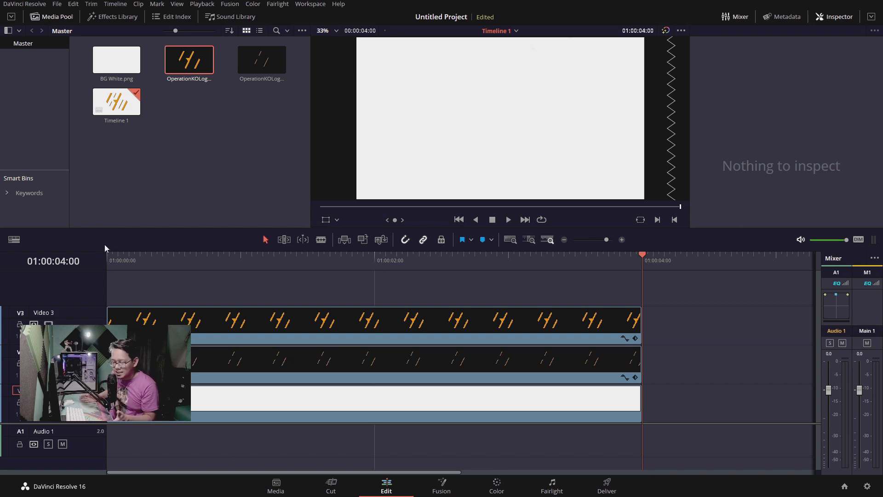
key(Home)
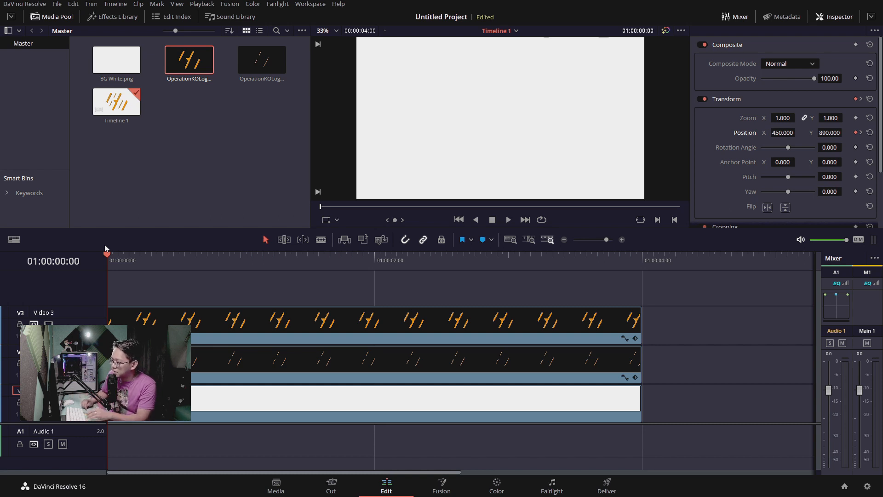
key(space)
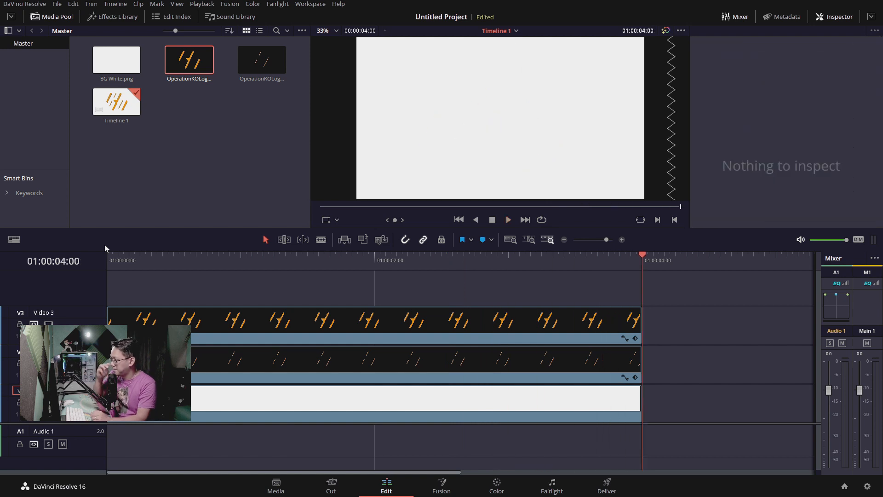
key(Home)
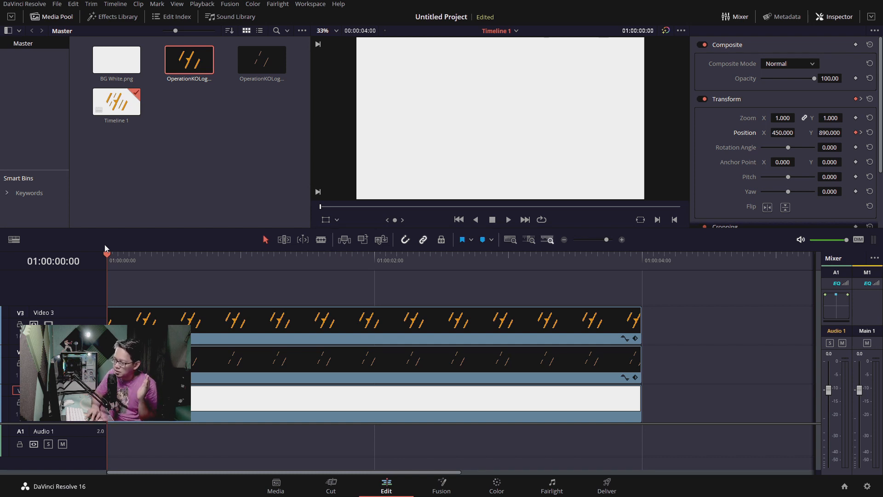
key(space)
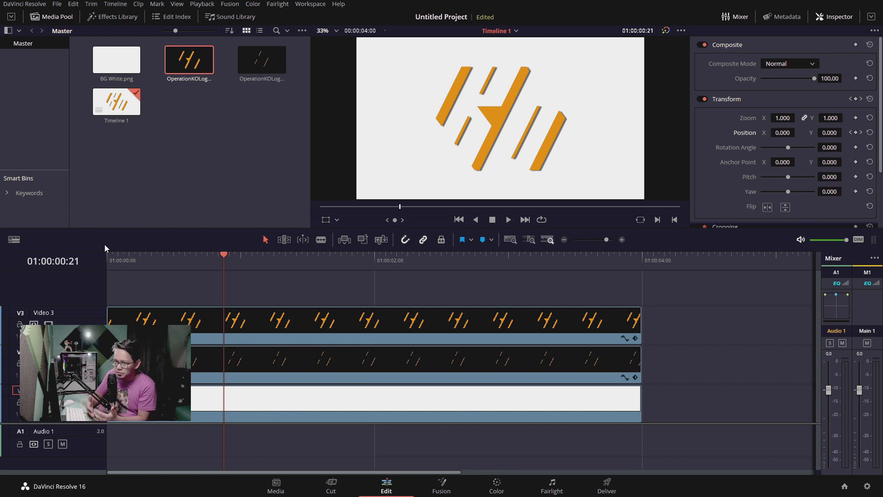
key(space)
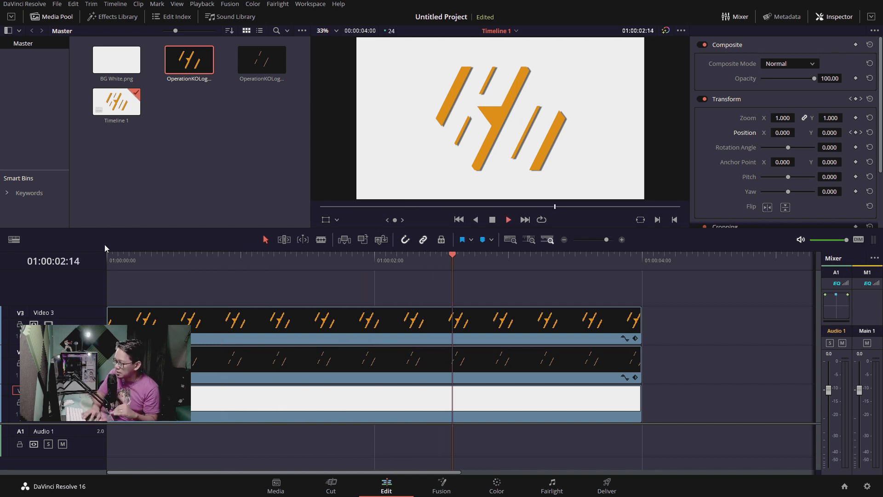
key(space)
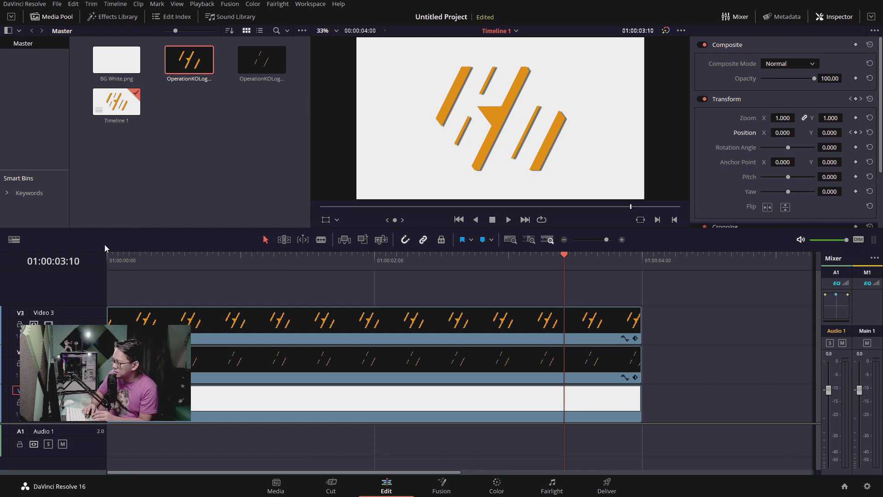
key(space)
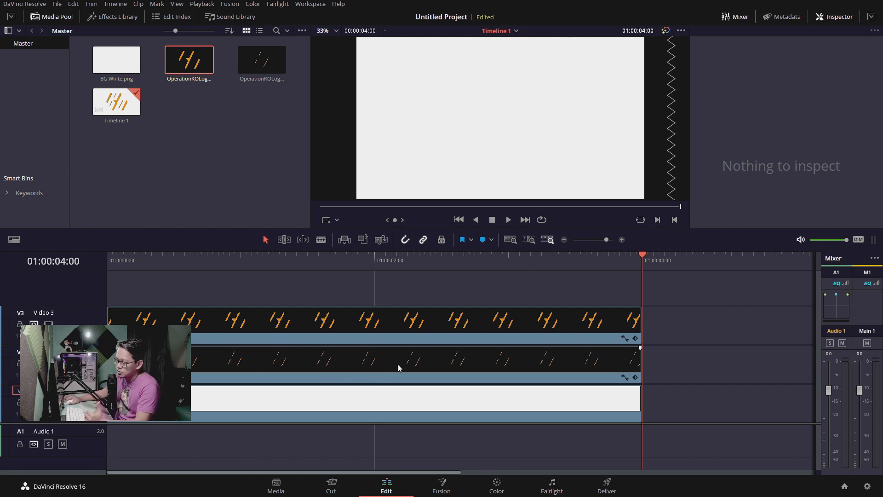
click(573, 321)
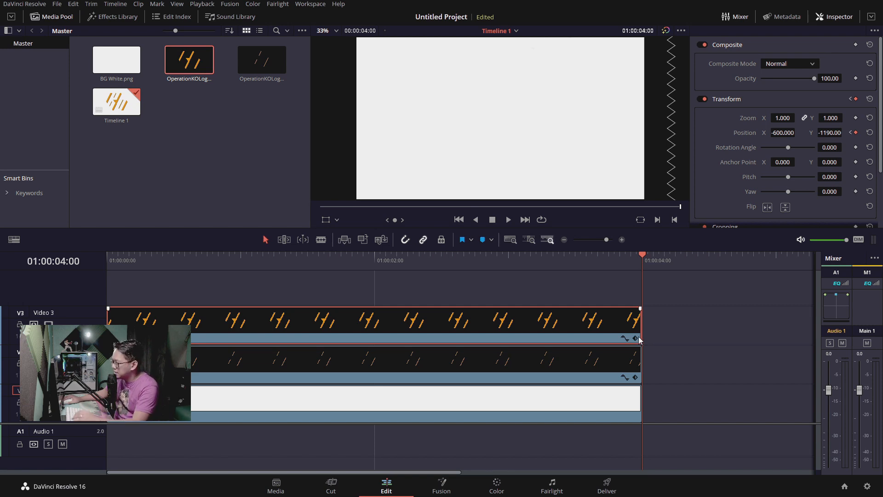
click(504, 388)
click(508, 372)
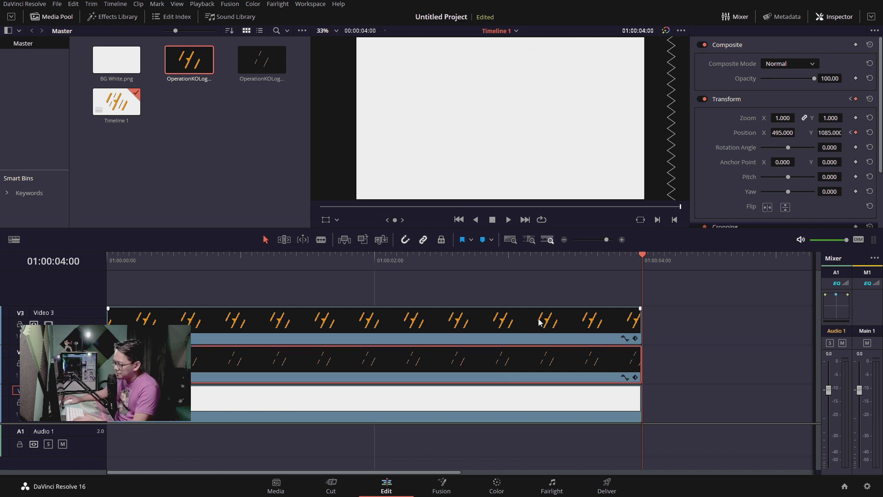
click(570, 292)
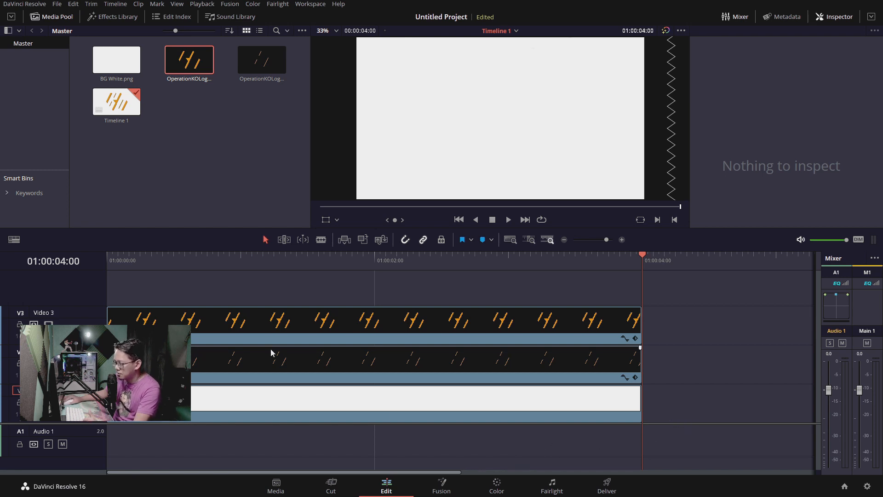
click(635, 338)
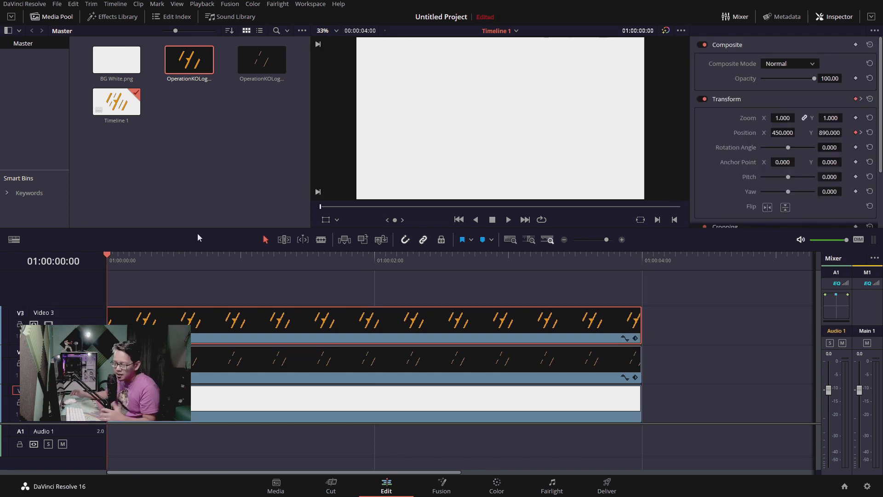
Step: Switch to delivering the timeline and set the render filename to Logo Intro
click(616, 487)
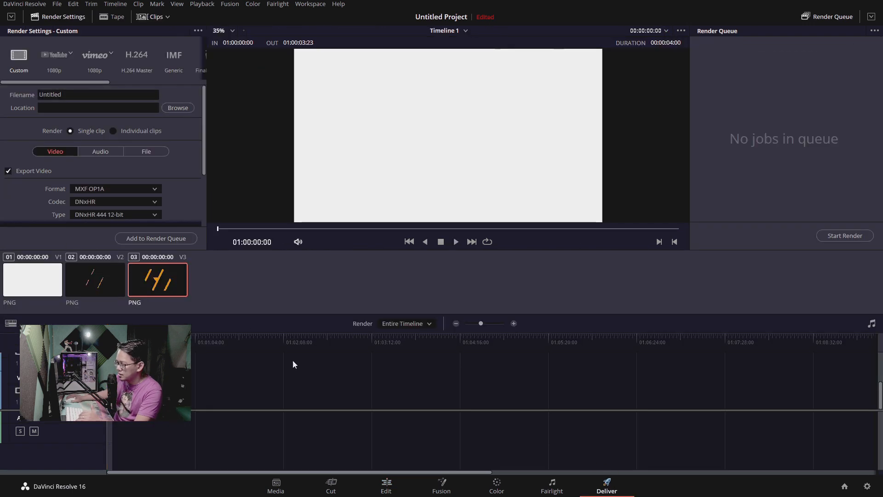
double_click(50, 95)
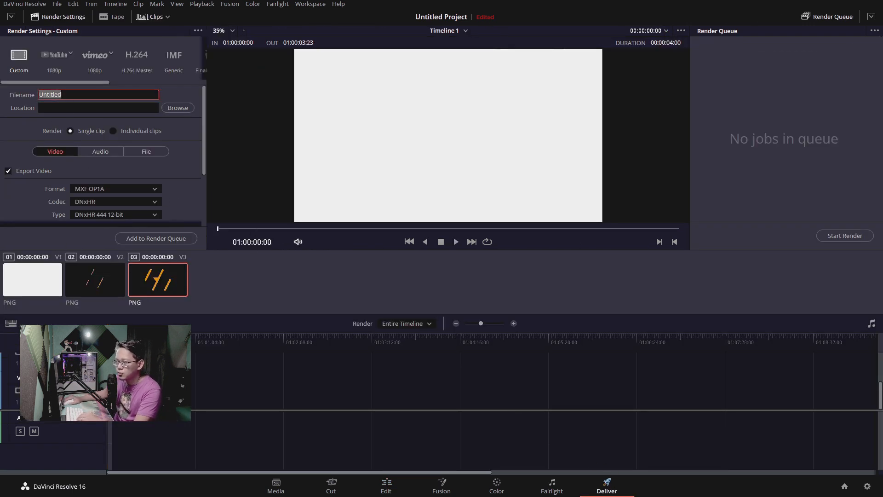
text(Logo)
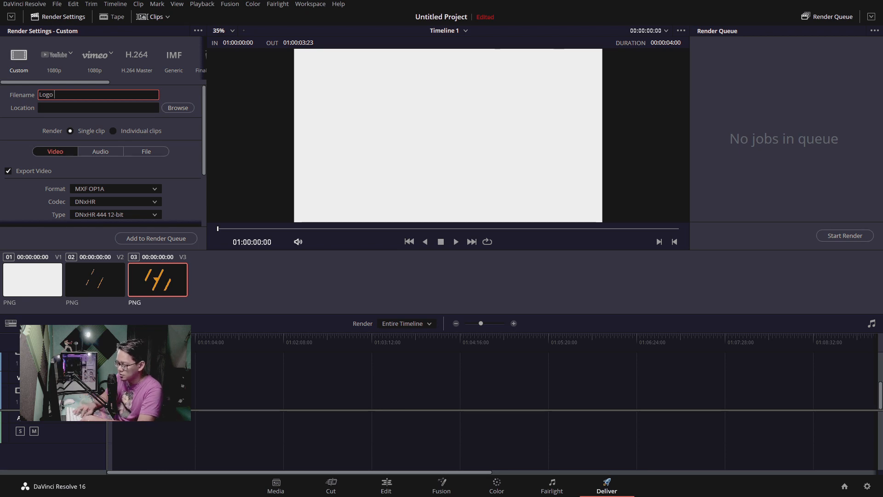
text( Intro)
Step: Set the render destination to Logo Intro.mp4 in the Documents folder, agreeing to replace the existing file
click(177, 108)
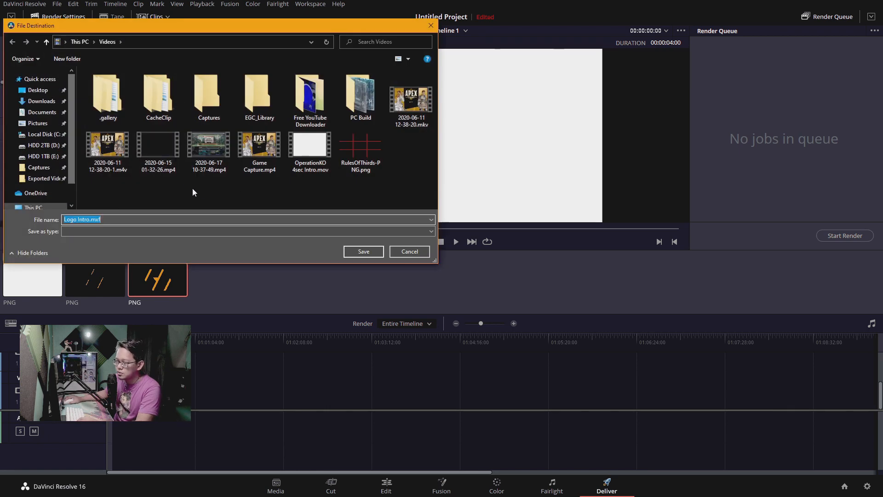
click(398, 190)
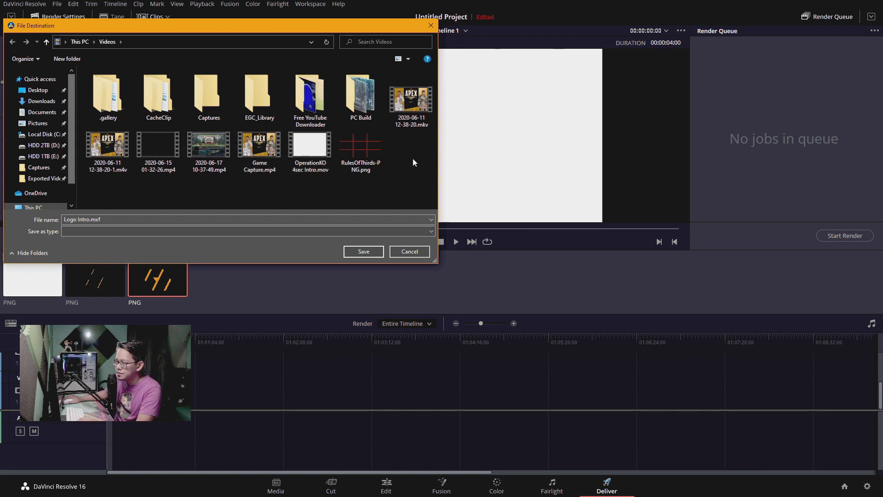
click(38, 123)
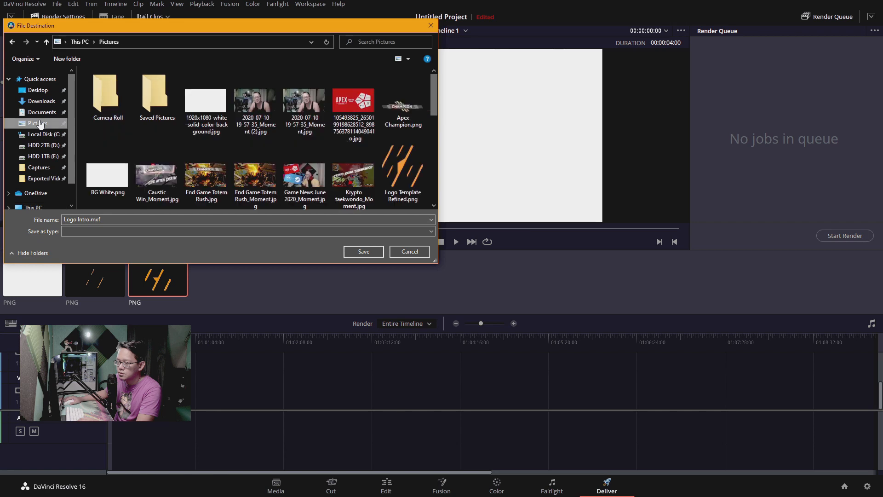
scroll(225, 119, down, 10)
scroll(315, 167, up, 10)
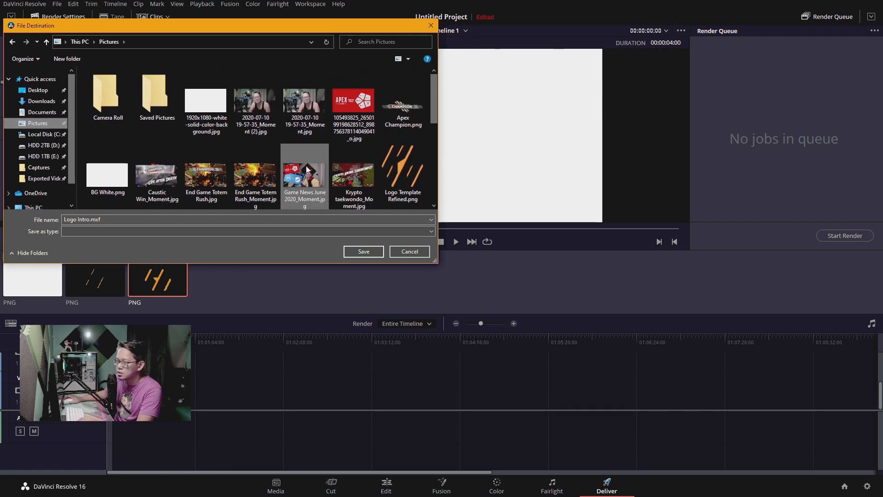
click(41, 112)
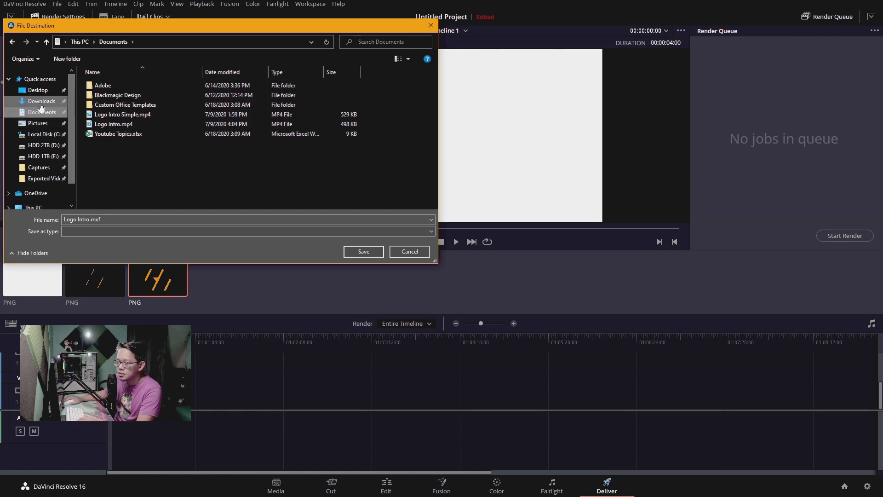
click(41, 101)
click(41, 112)
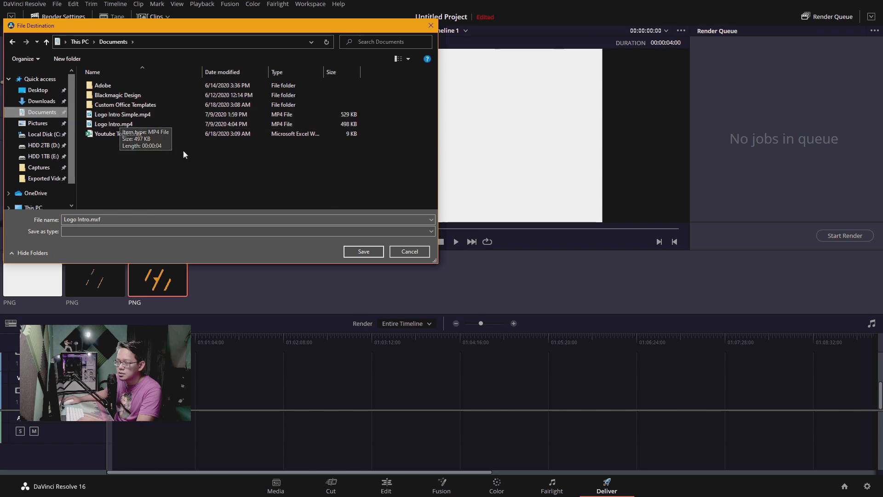
click(157, 127)
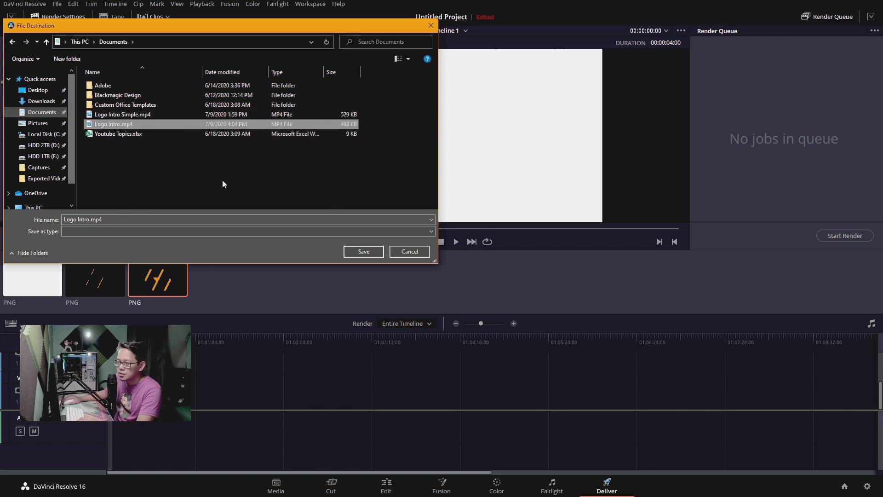
click(368, 254)
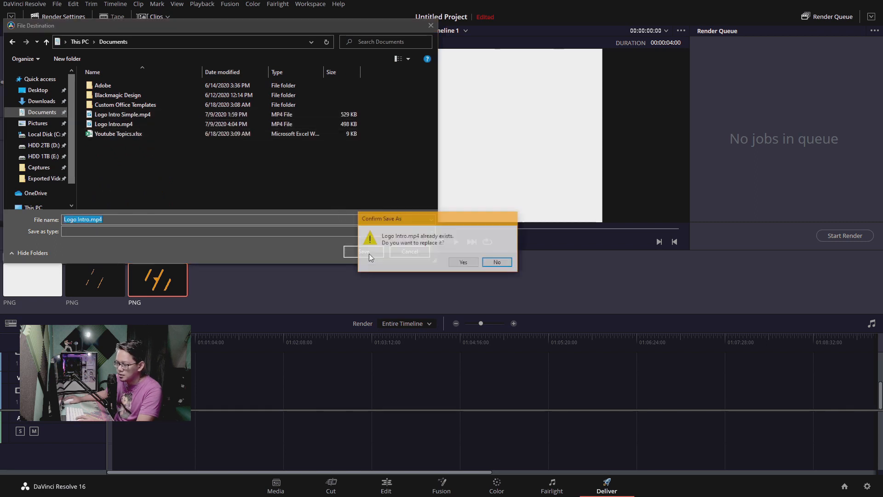
click(461, 262)
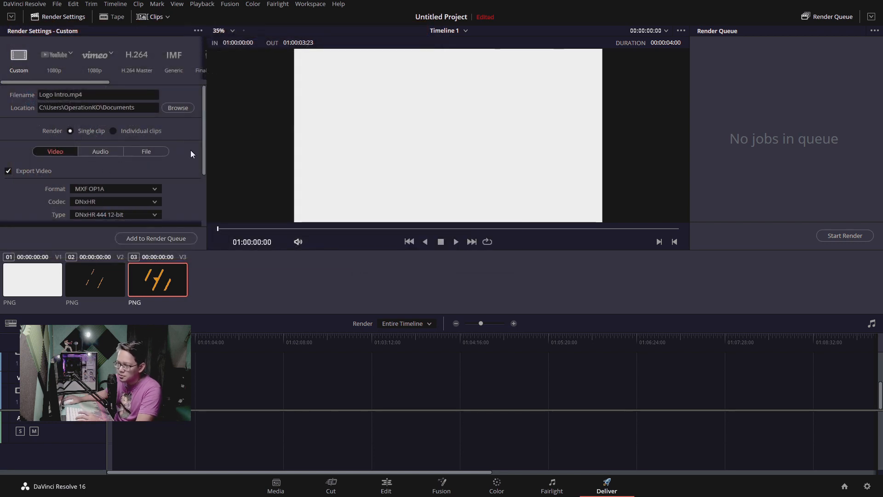
Step: Set the render format to MP4 and the frame rate to 30 (3:2)
scroll(169, 175, down, 3)
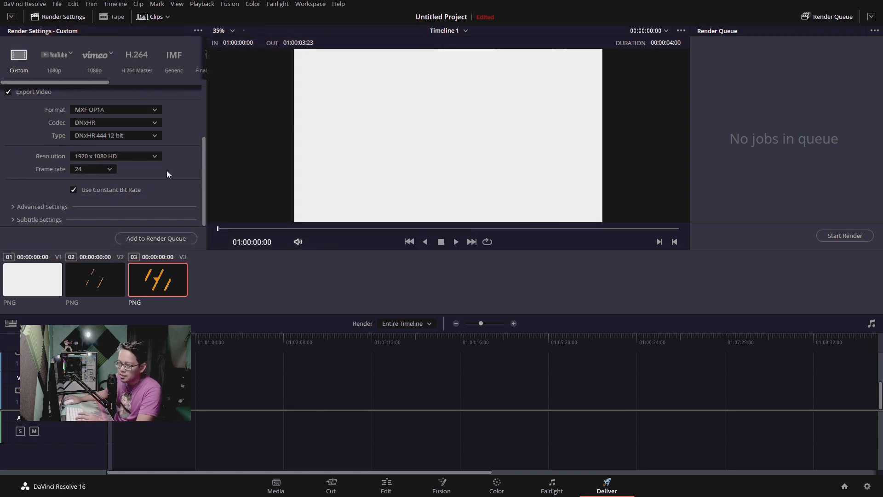
click(138, 112)
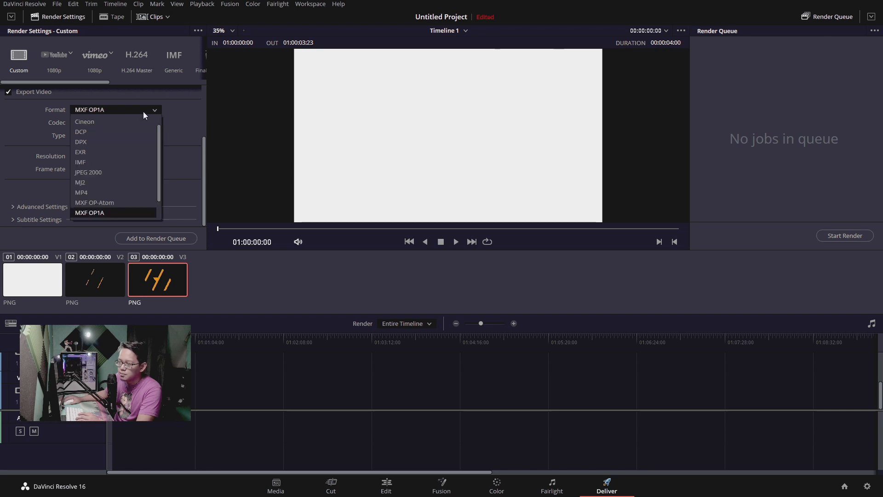
click(126, 194)
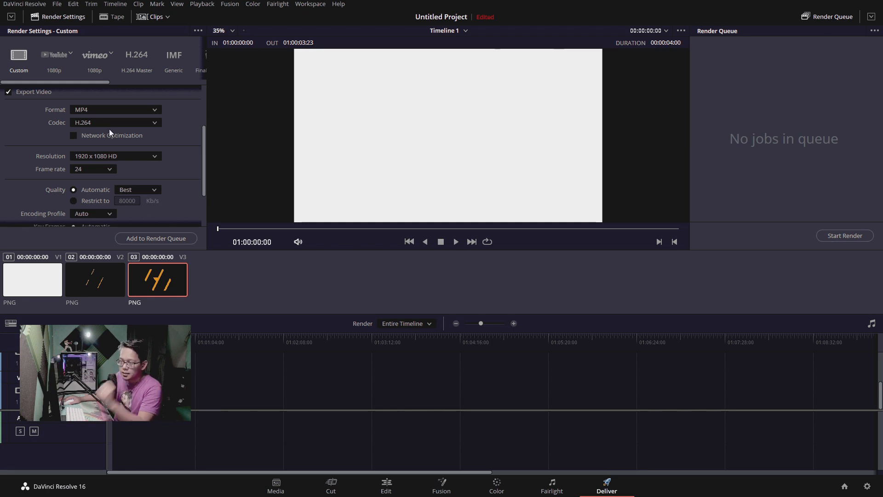
scroll(190, 152, down, 3)
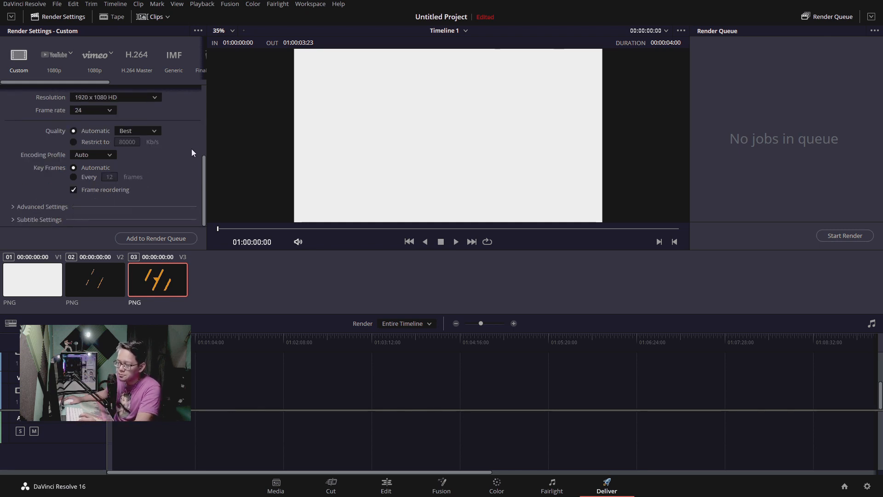
scroll(191, 149, up, 3)
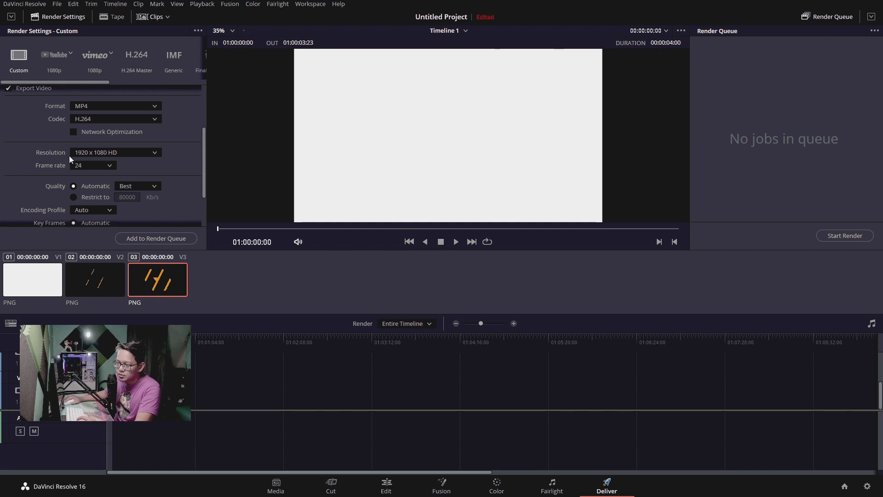
scroll(169, 165, down, 1)
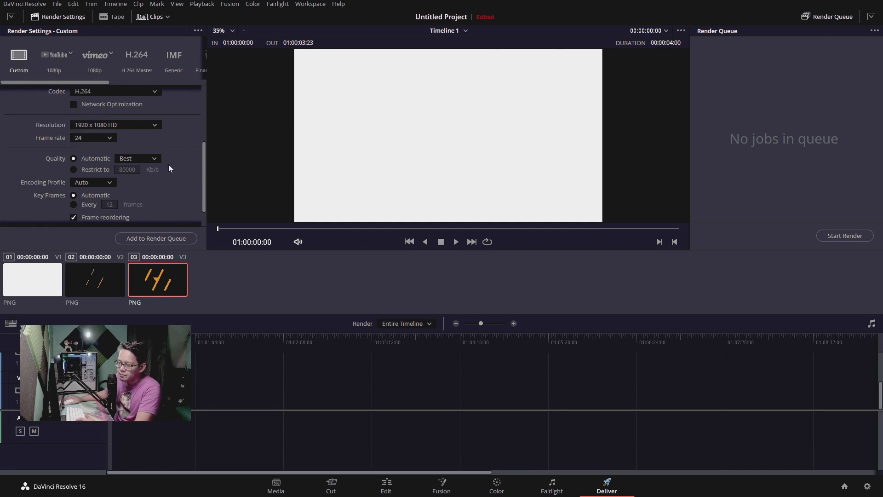
click(108, 138)
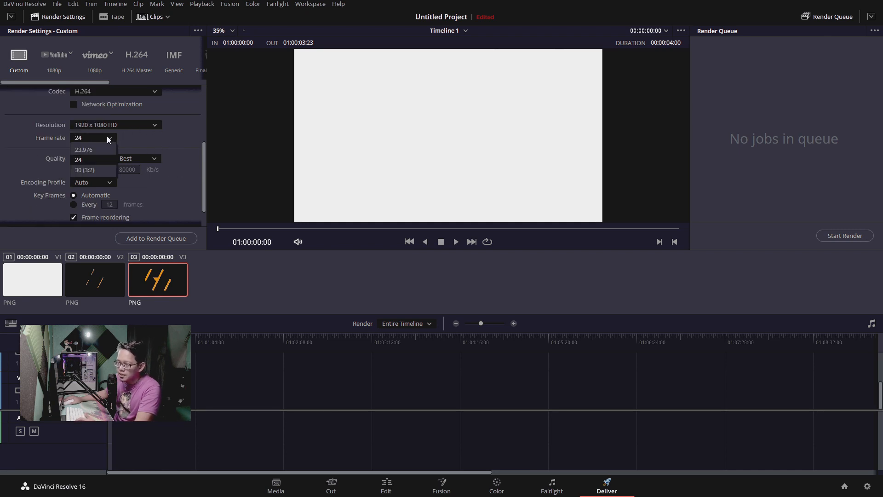
click(87, 170)
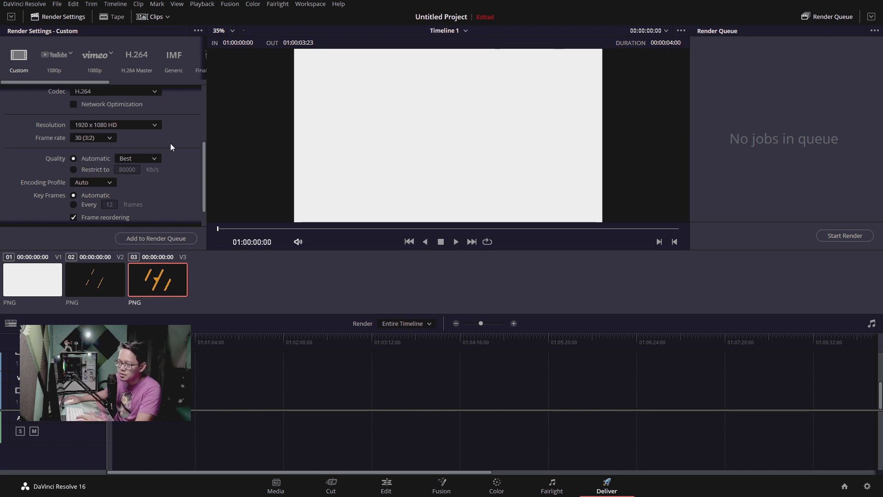
Step: Add the Logo Intro job to the render queue and render it
scroll(178, 161, down, 1)
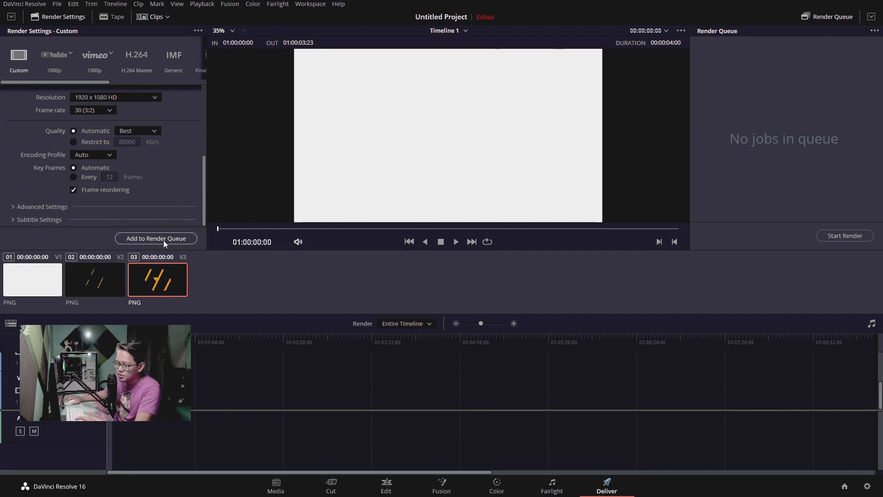
click(145, 238)
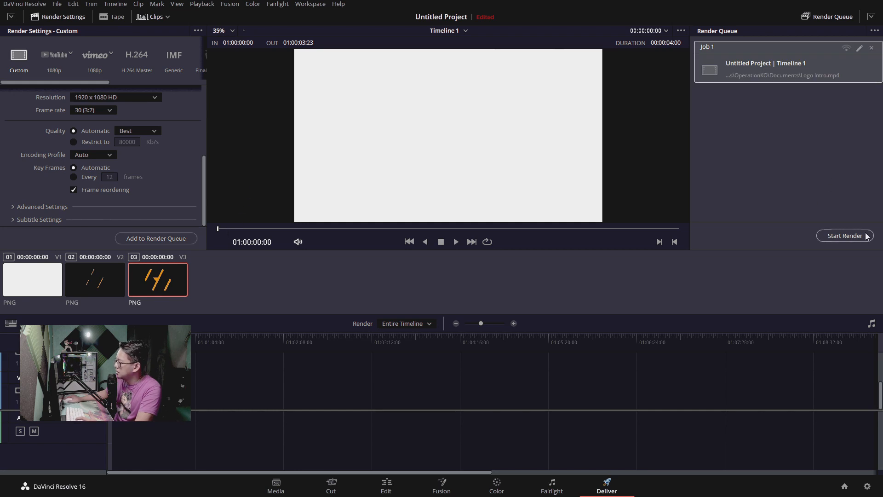
click(848, 235)
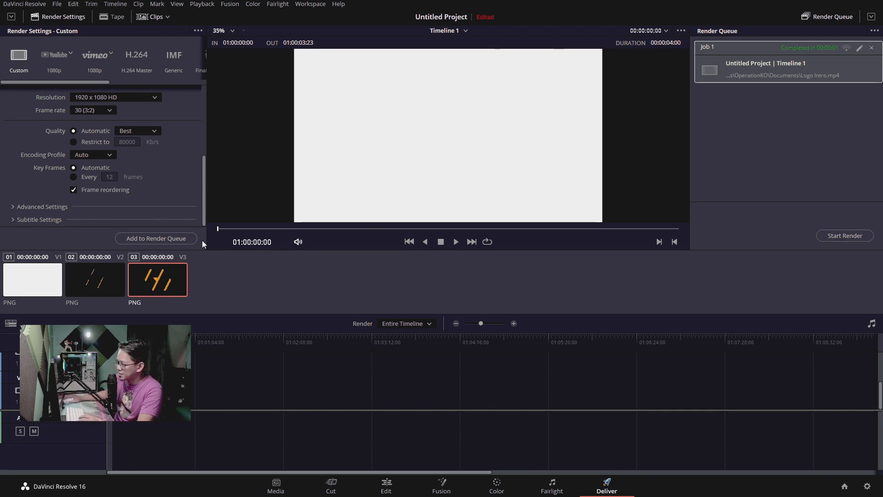
Step: Import the rendered Logo Intro.mp4 from the Documents folder into the project's Master bin
click(282, 483)
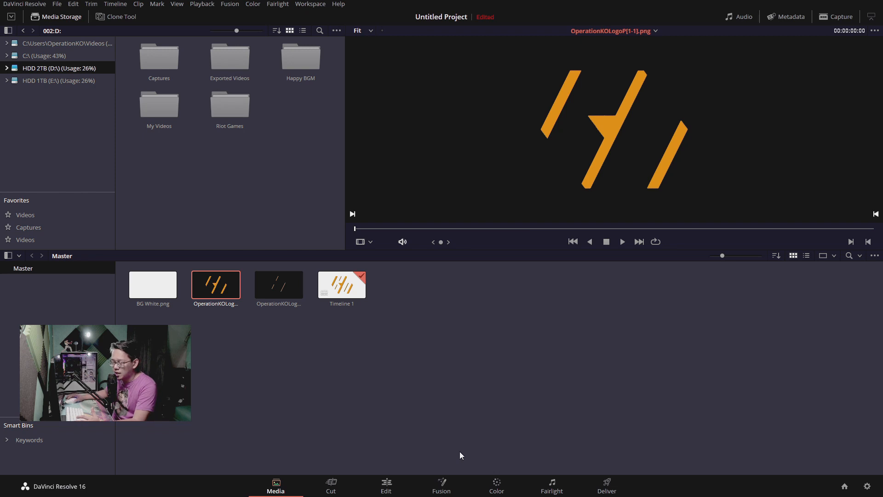
click(331, 484)
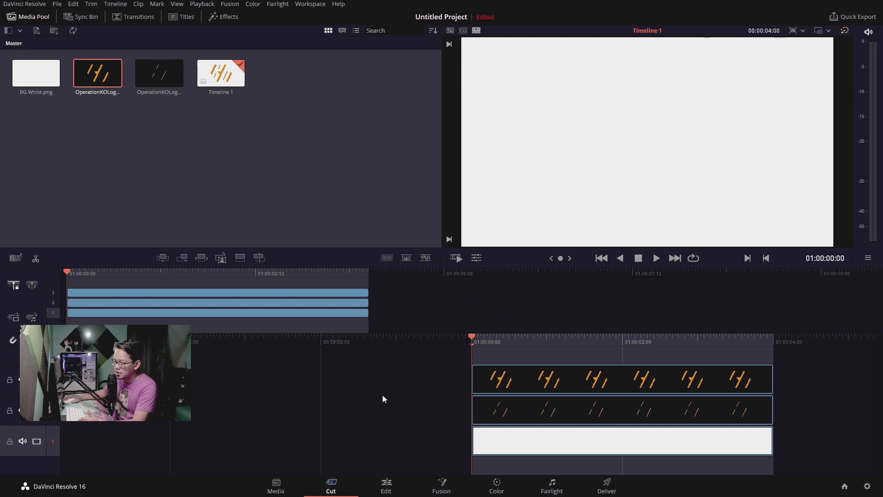
click(276, 485)
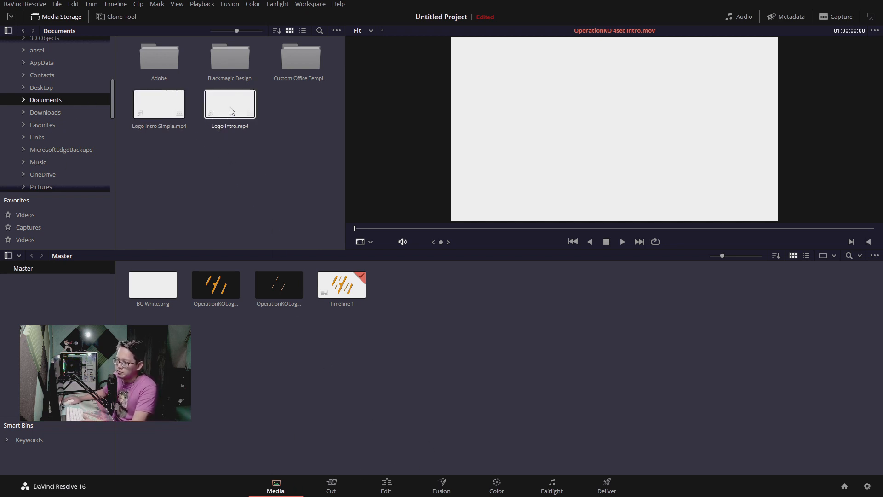
drag(220, 111, 468, 327)
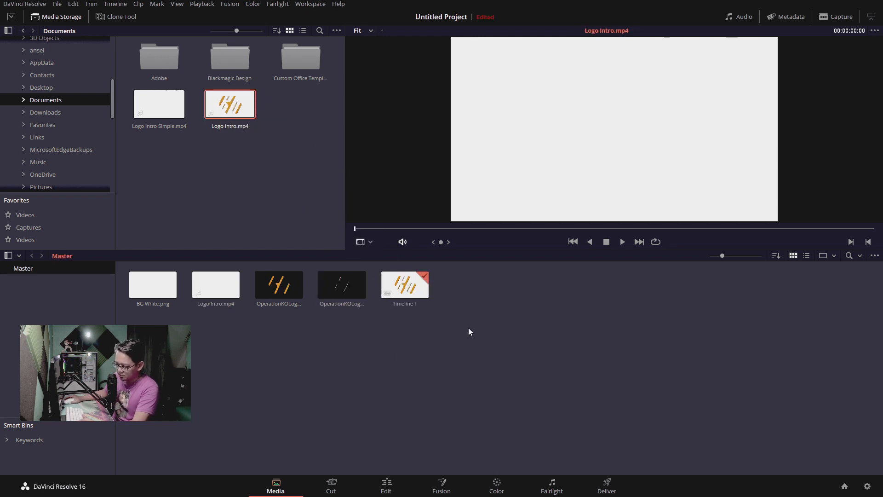
Step: Switch to editing the timeline and place Logo Intro.mp4 on Video 3 directly after the existing logo clips, at 01:00:04:00
click(398, 492)
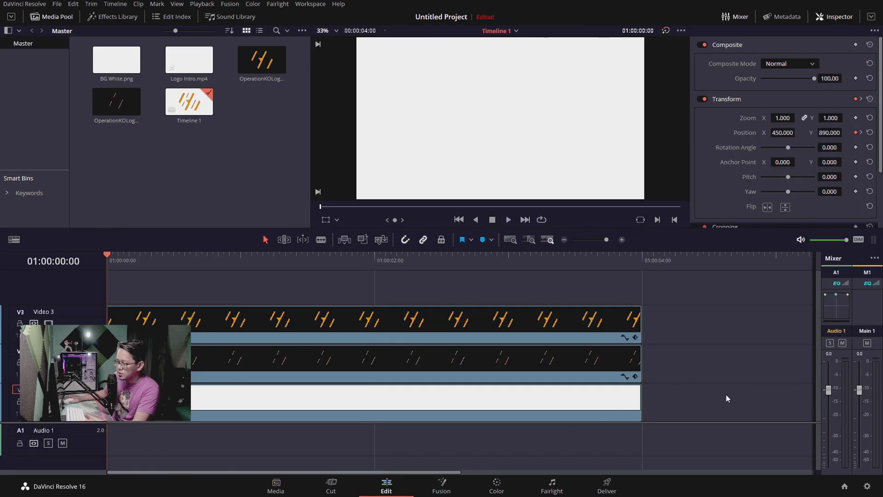
scroll(725, 394, right, 1)
drag(179, 67, 632, 334)
scroll(655, 285, right, 9)
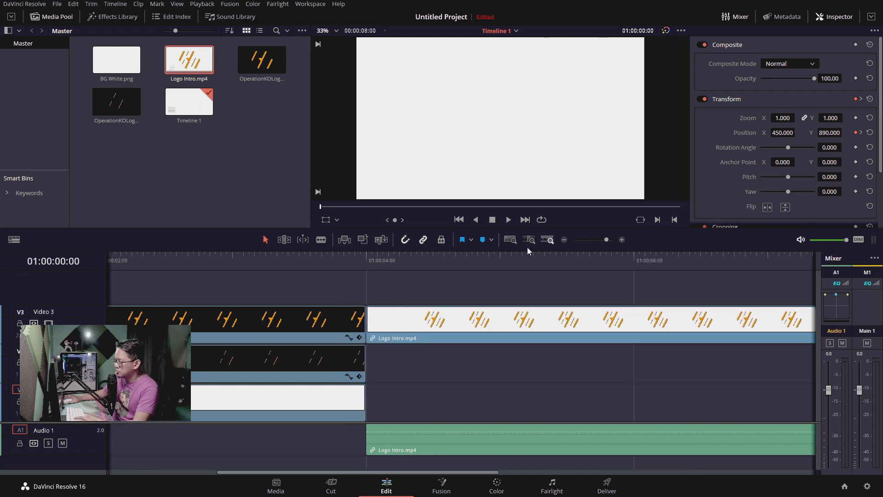
Step: Play the timeline from the start of the Logo Intro.mp4 clip to check the rendered animation
click(372, 258)
key(space)
click(367, 256)
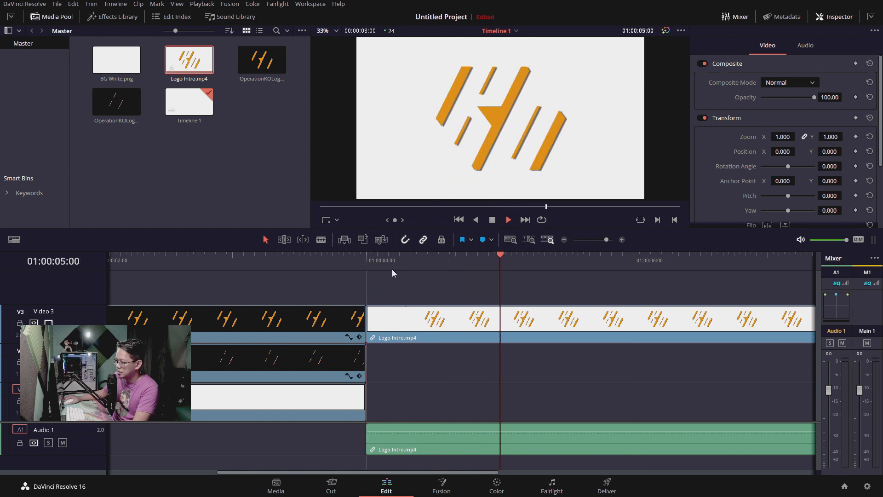